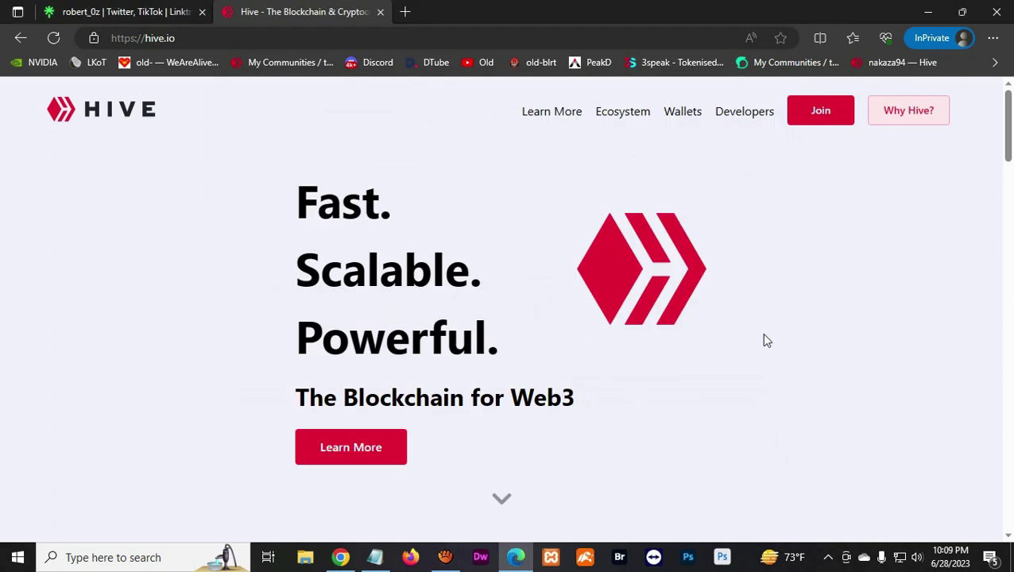
# Bring up the hive.blog #introduceyourself post list and scroll through it
pyautogui.click(340, 557)
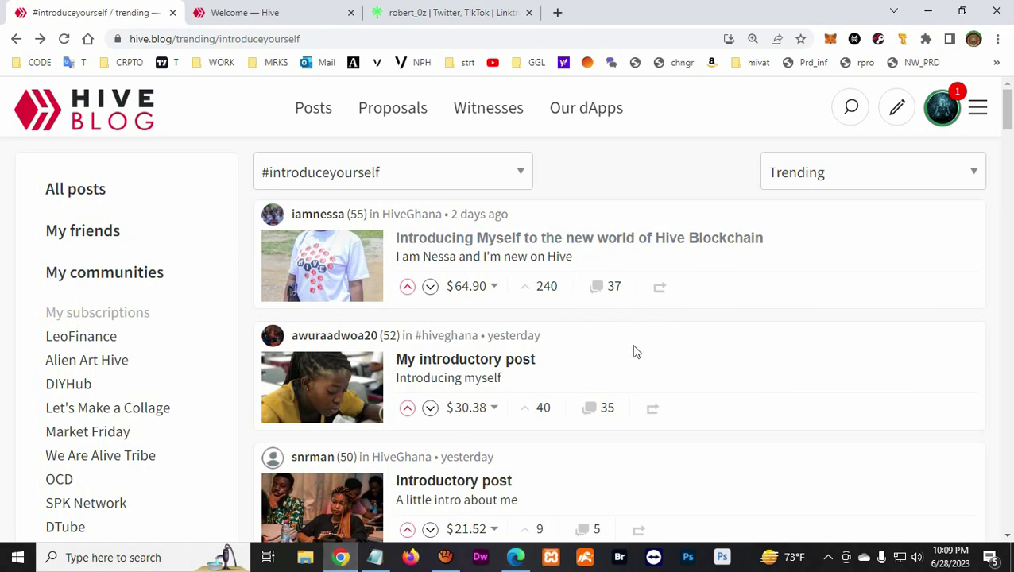
pyautogui.scroll(-3, 515, 355)
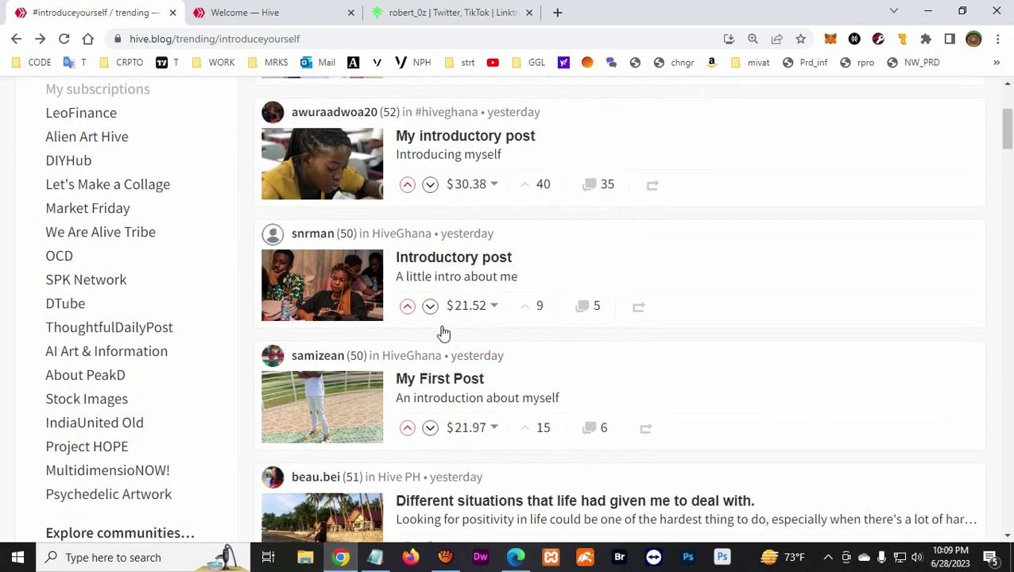
pyautogui.scroll(-2, 476, 373)
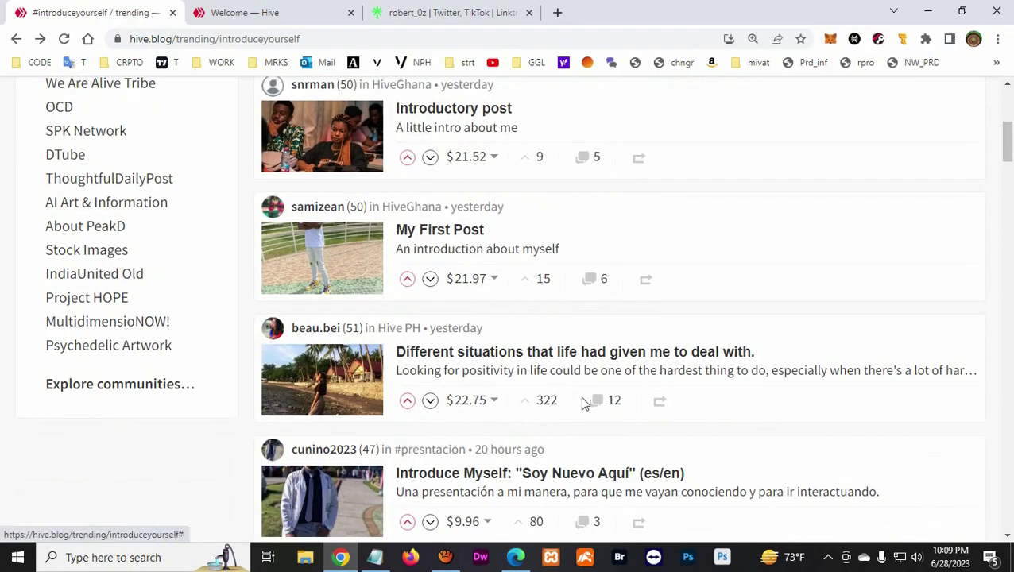
# Inspect the hive.io and hive.blog page addresses, moving between the two windows
pyautogui.hotkey('alt', 'Tab')
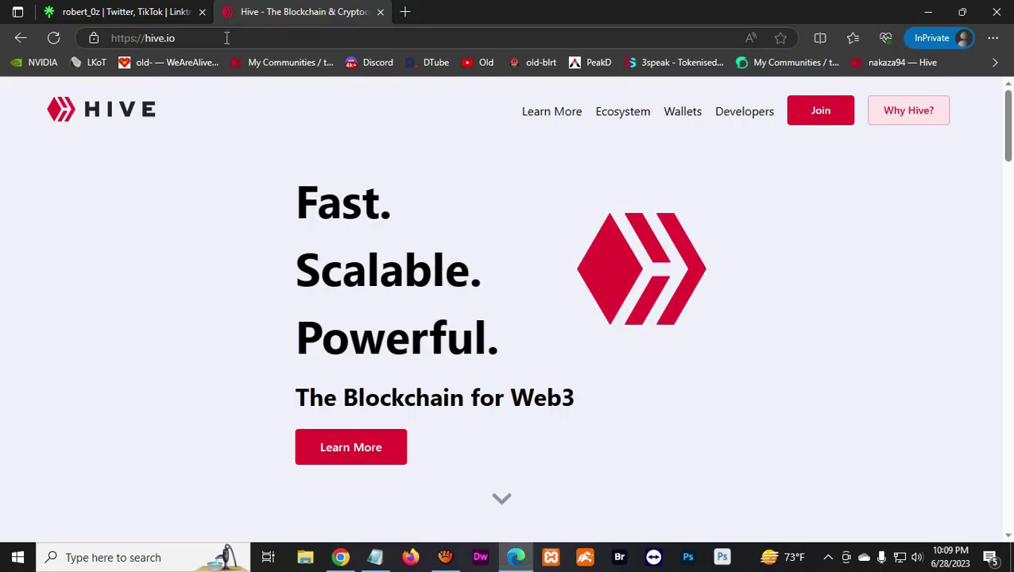
pyautogui.click(227, 37)
pyautogui.click(214, 39)
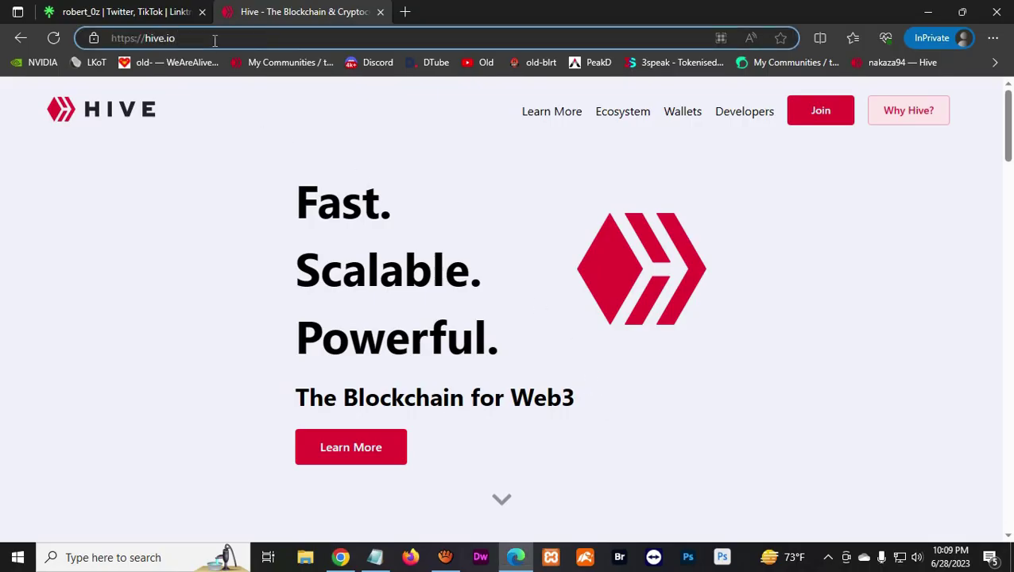
pyautogui.click(215, 38)
pyautogui.click(831, 219)
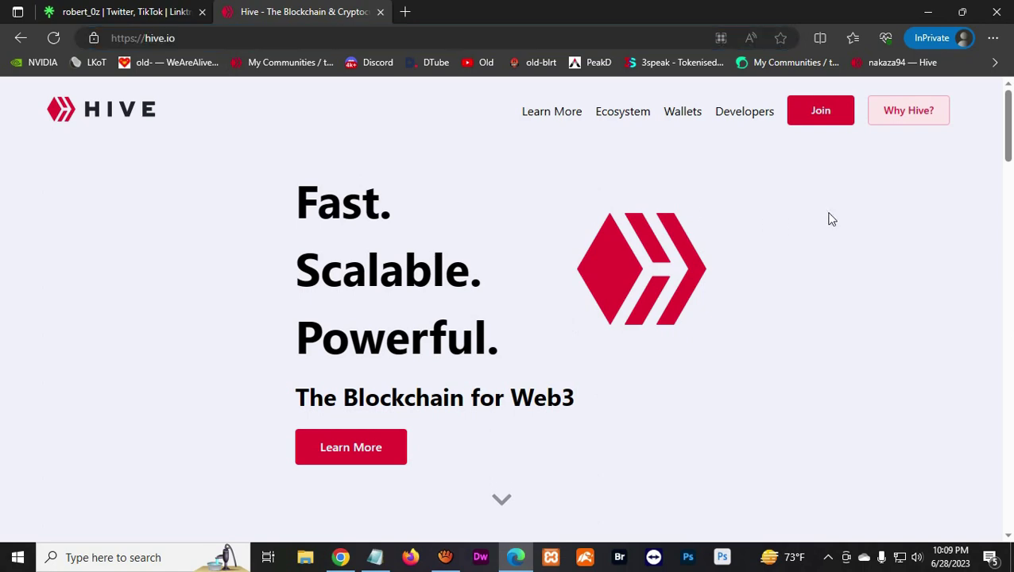
pyautogui.hotkey('alt', 'Tab')
pyautogui.moveTo(173, 39); pyautogui.dragTo(124, 41)
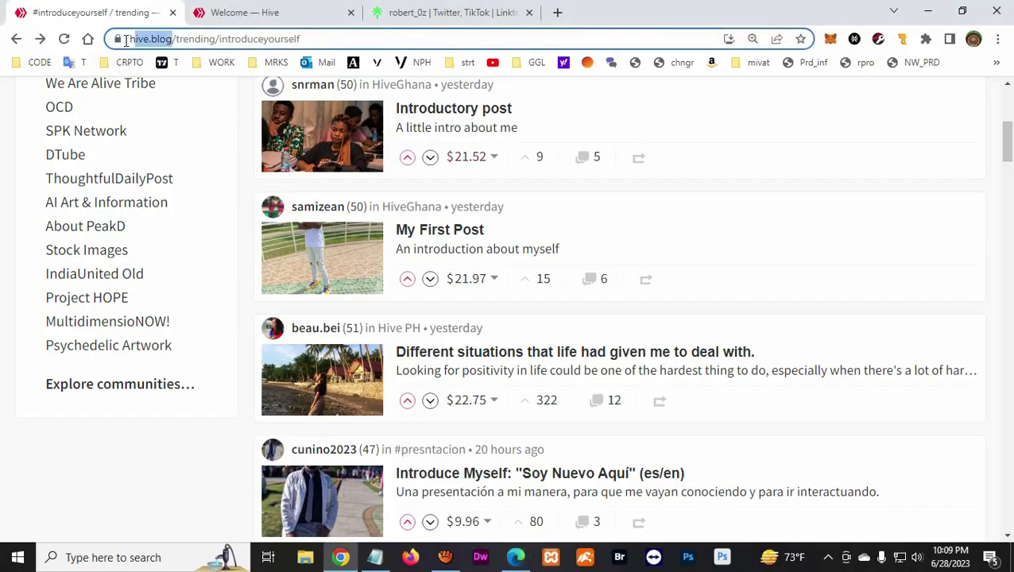
pyautogui.scroll(5, 755, 185)
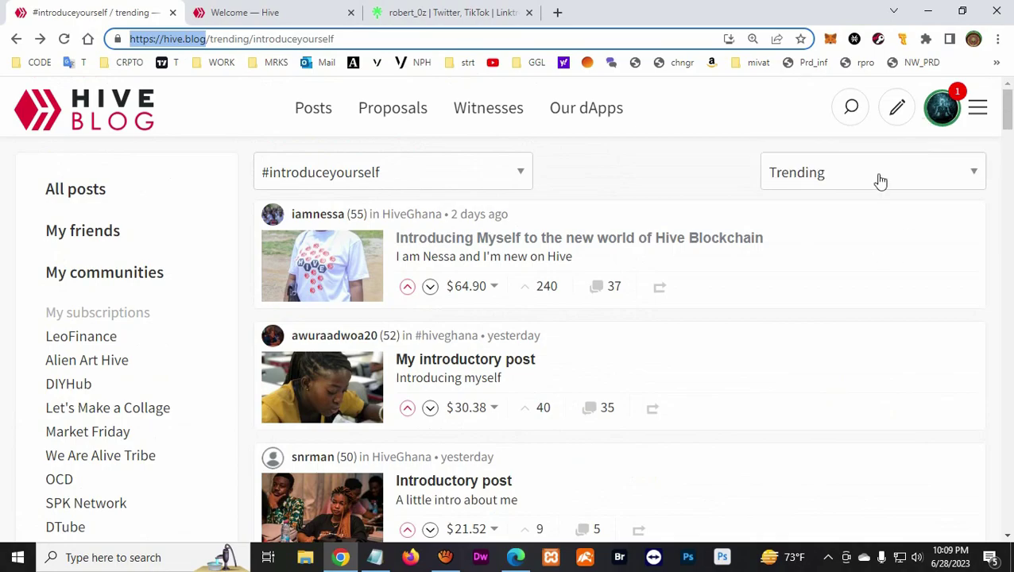
pyautogui.hotkey('alt', 'Tab')
# Join from hive.io and browse the Signup for Hive registration provider cards
pyautogui.click(819, 117)
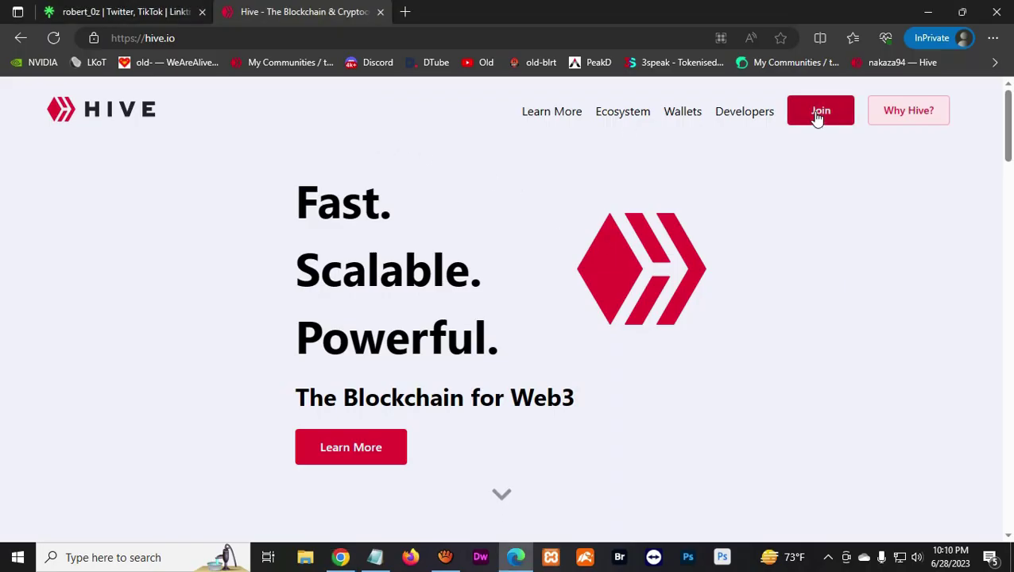
pyautogui.scroll(-4, 589, 243)
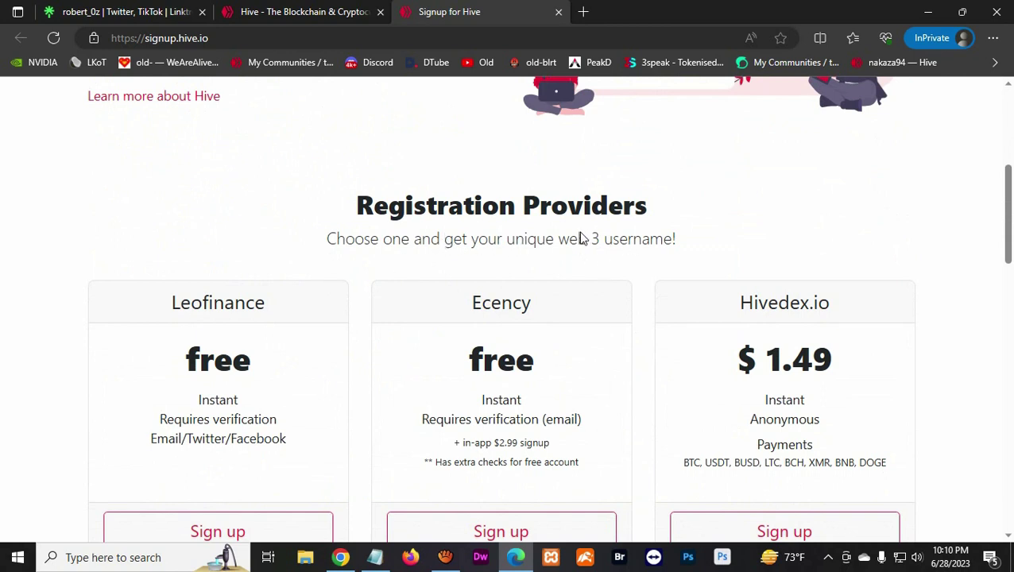
pyautogui.scroll(-1, 501, 246)
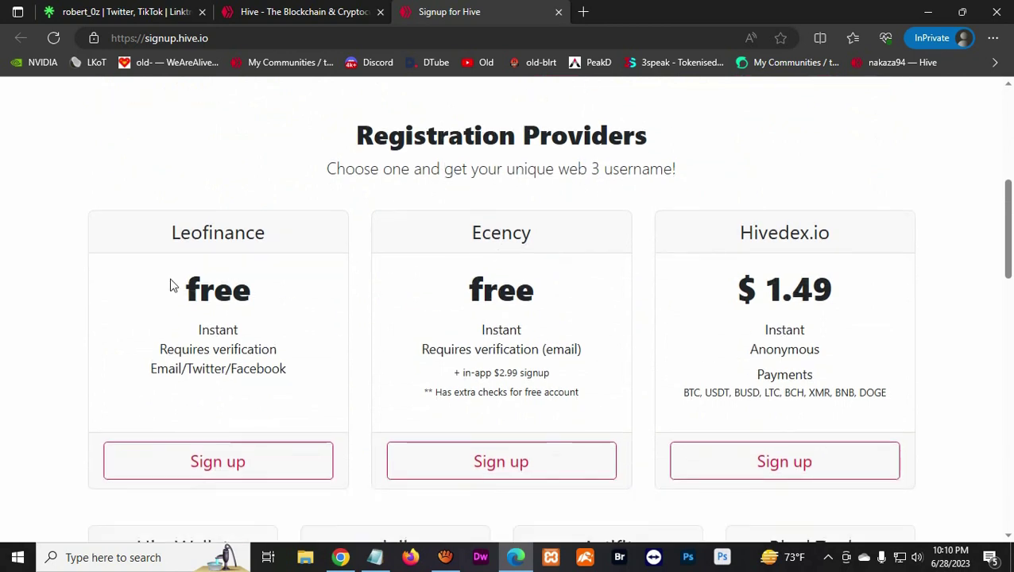
pyautogui.scroll(-2, 604, 300)
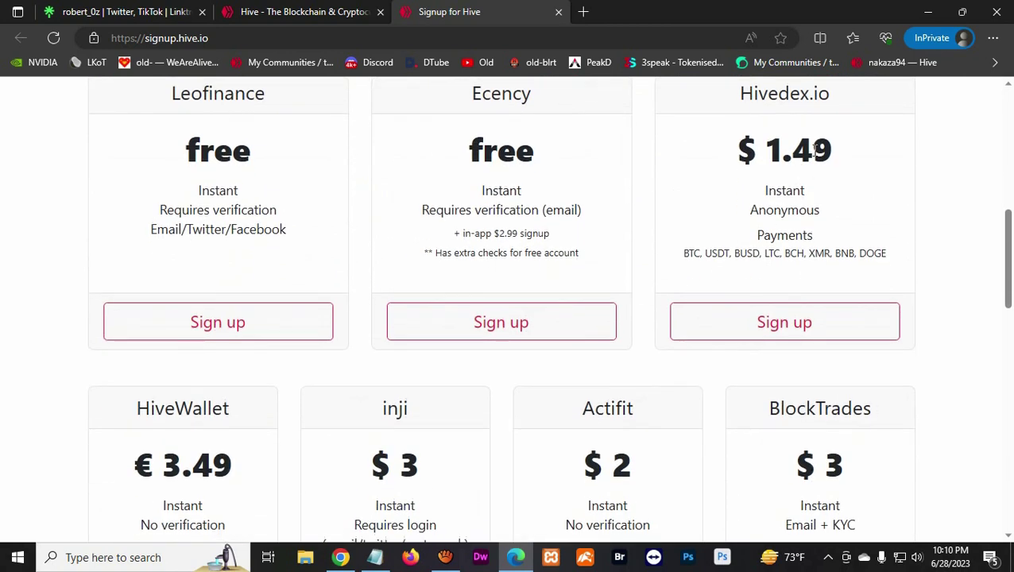
pyautogui.scroll(-3, 805, 220)
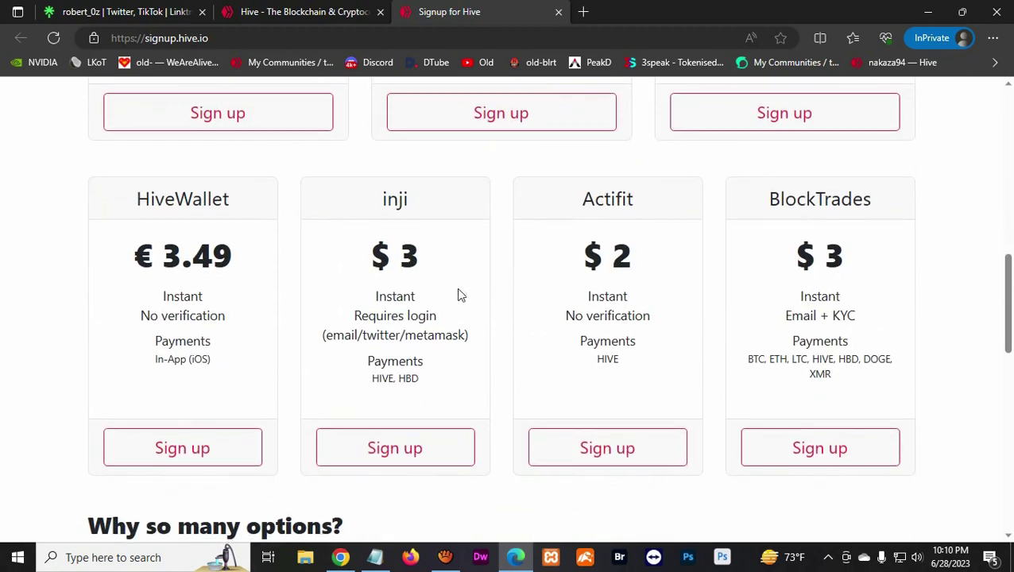
pyautogui.scroll(10, 474, 291)
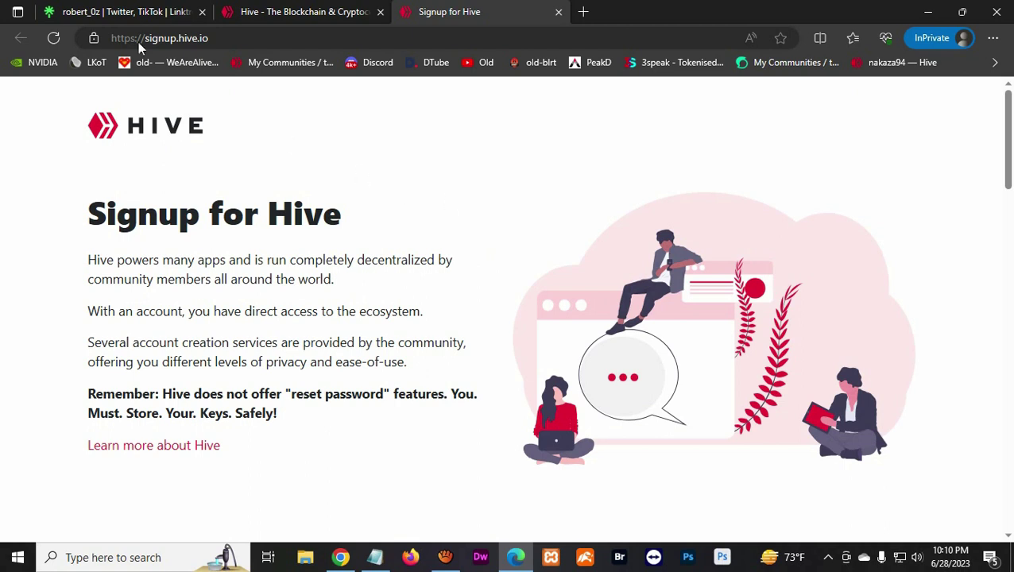
# Return to the Linktree page and bring the 'Free Hive Account post to earn crypto' link into view
pyautogui.click(139, 11)
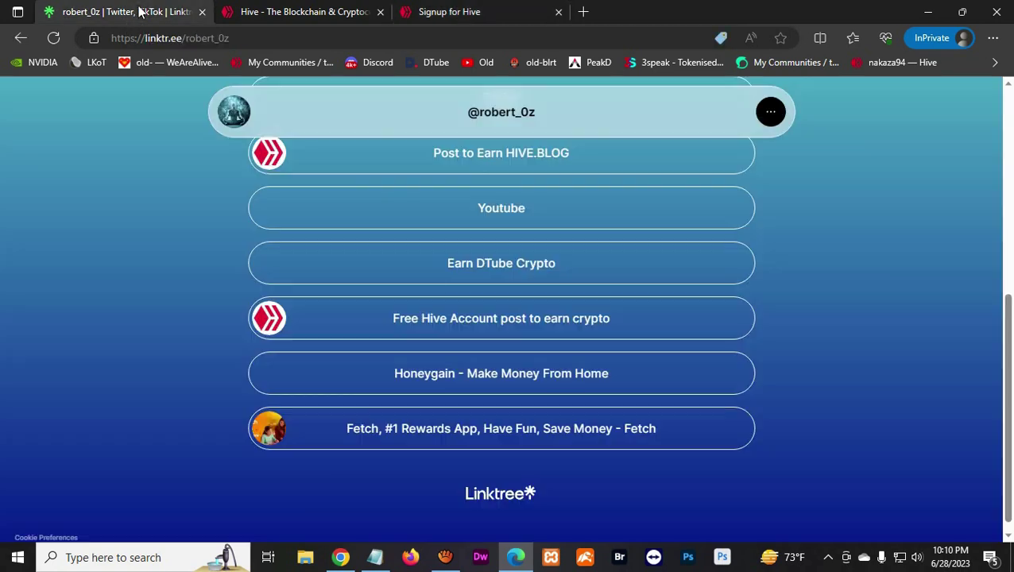
pyautogui.click(254, 38)
pyautogui.click(254, 37)
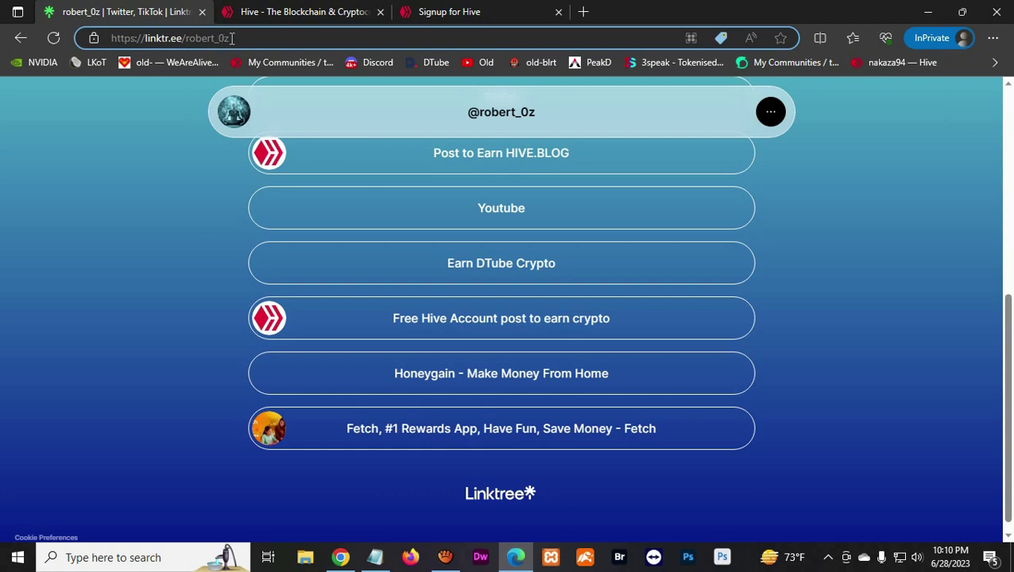
pyautogui.scroll(5, 232, 264)
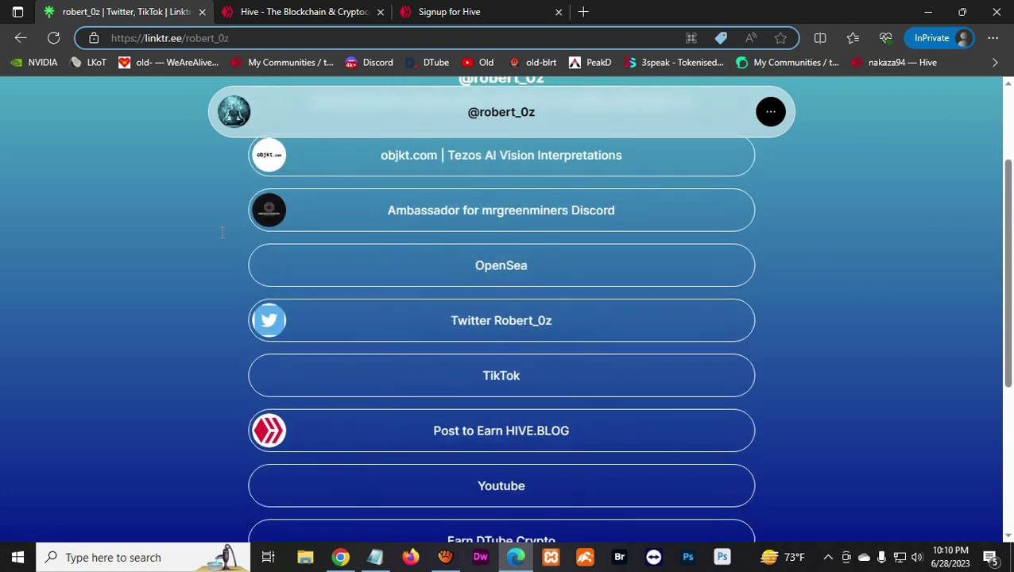
pyautogui.scroll(-3, 213, 263)
pyautogui.scroll(-3, 213, 268)
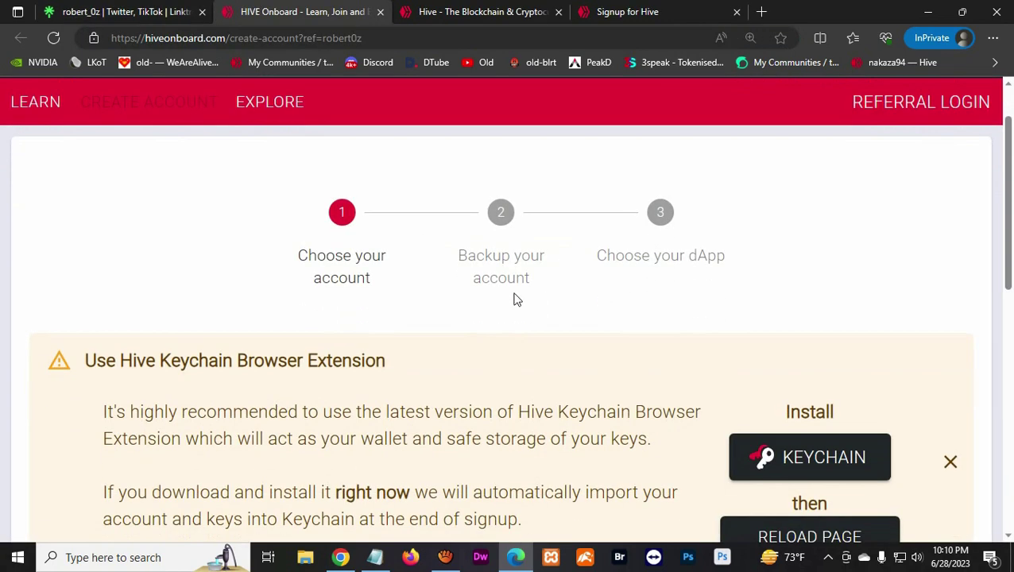
pyautogui.scroll(-5, 512, 310)
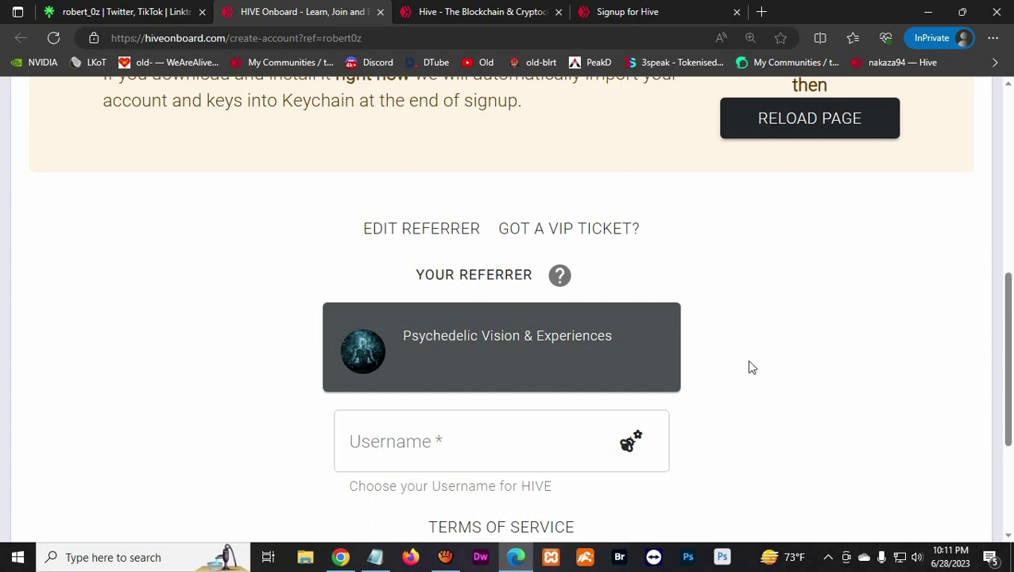
# Scroll the HIVE Onboard form to the Username field, checking the Notepad post details midway
pyautogui.scroll(-1, 751, 367)
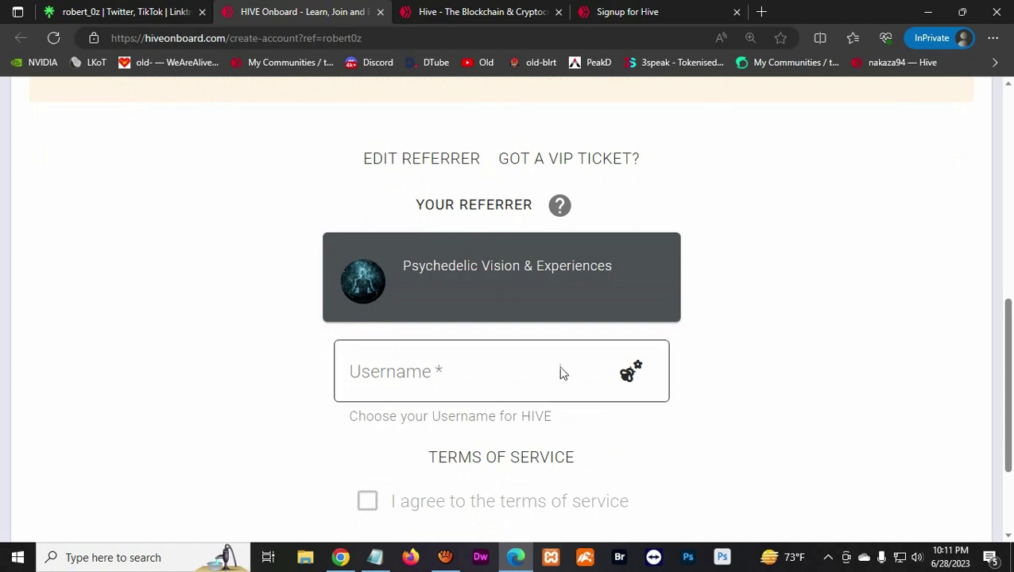
pyautogui.click(375, 558)
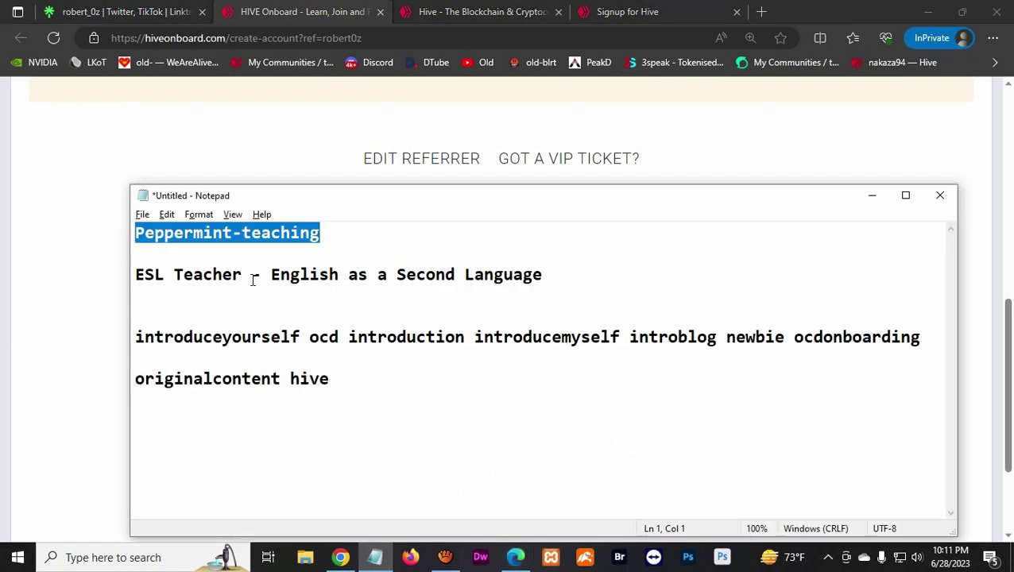
pyautogui.click(66, 318)
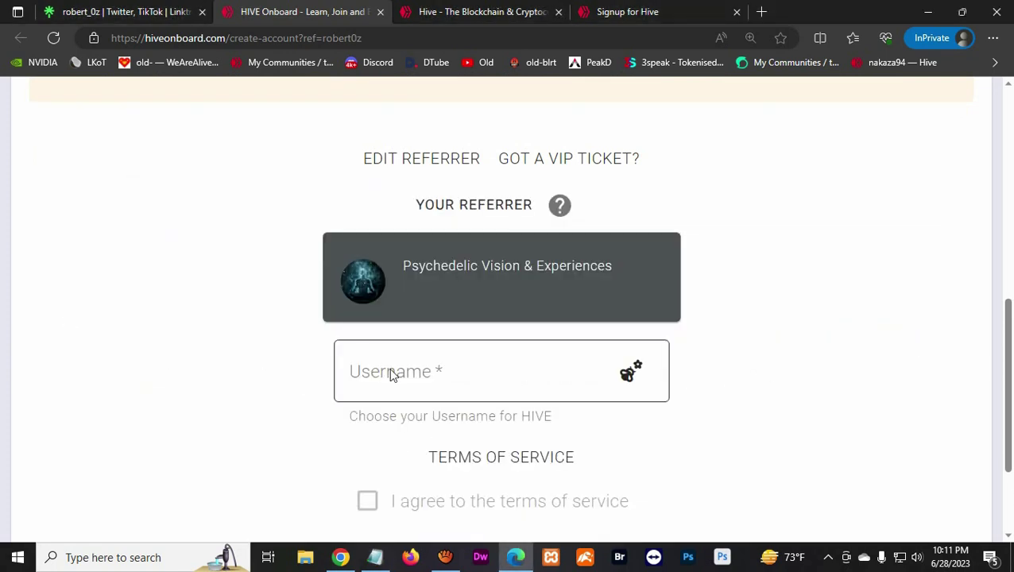
# Confirm the Psychedelic Vision & Experiences referrer, paste username minty-learning, accept terms and continue
pyautogui.click(426, 161)
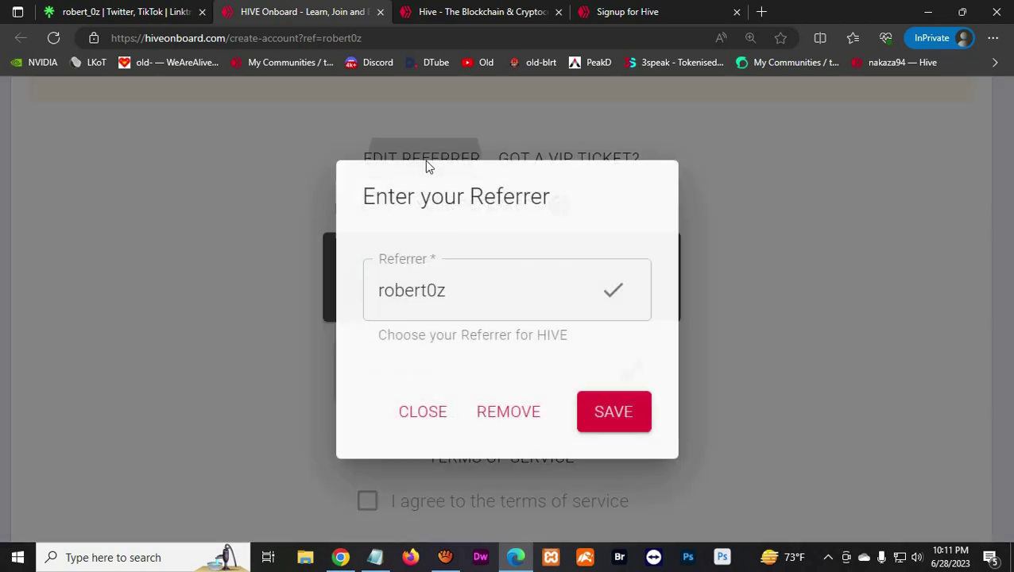
pyautogui.click(614, 412)
pyautogui.click(425, 373)
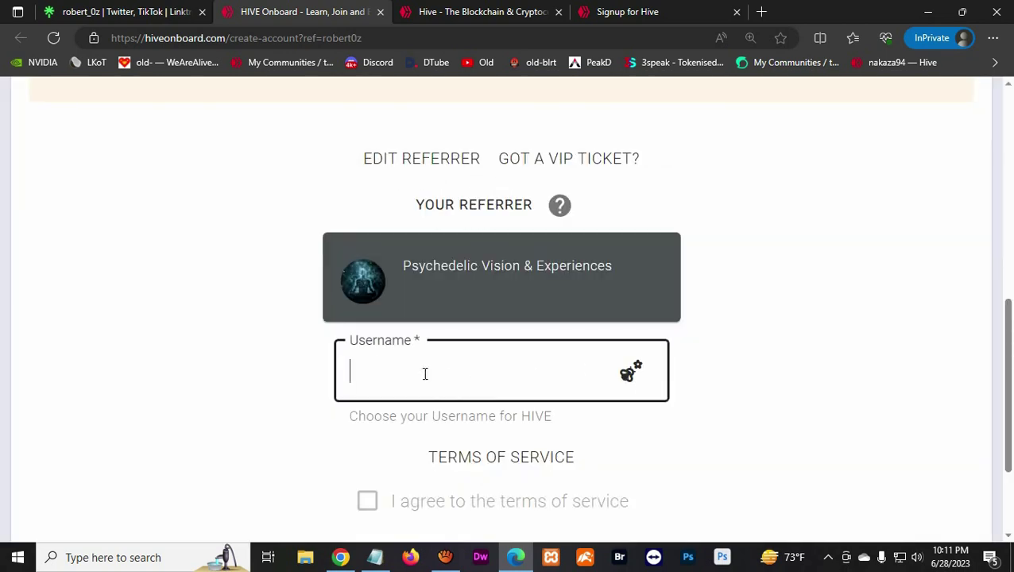
pyautogui.write('peppermint-teaching')
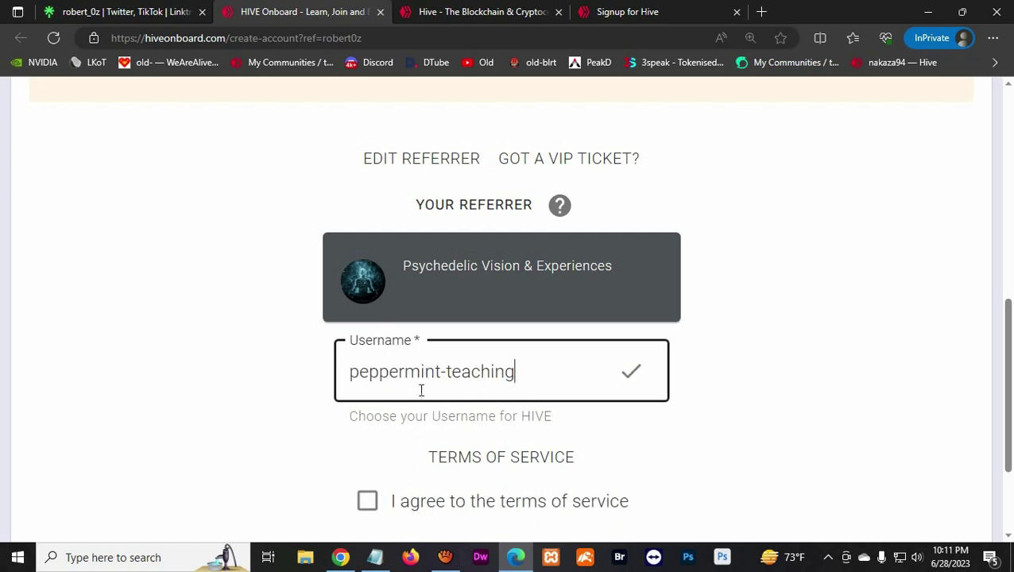
pyautogui.scroll(-2, 624, 375)
pyautogui.click(368, 350)
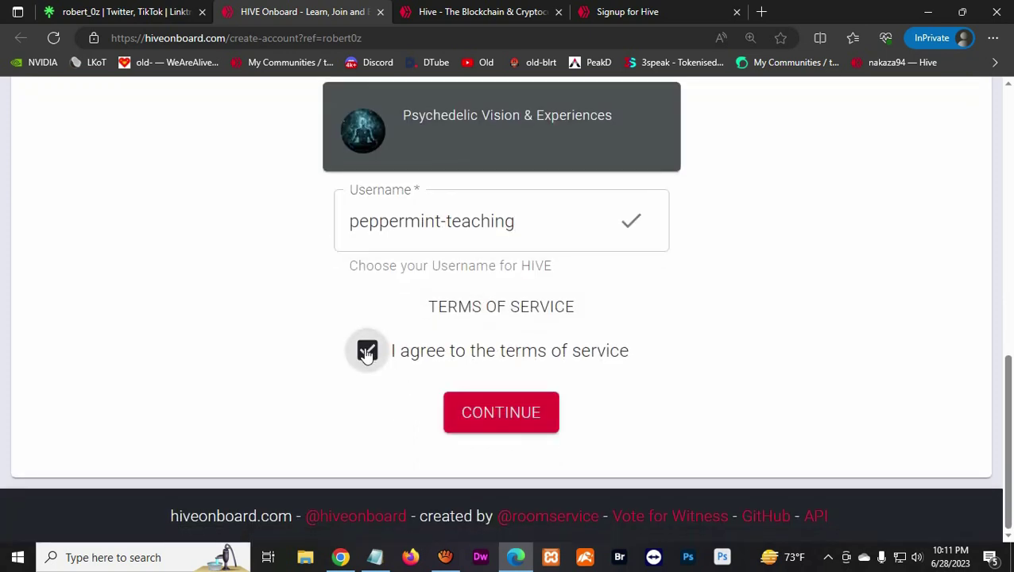
pyautogui.click(490, 420)
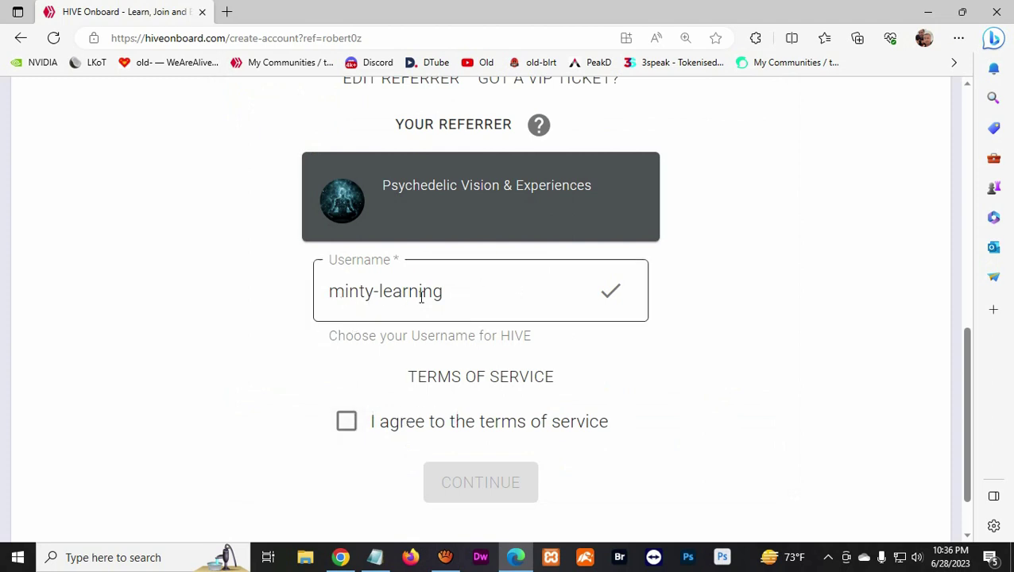
# Accept the terms of service and continue to minty-learning's generated password and keys
pyautogui.click(346, 422)
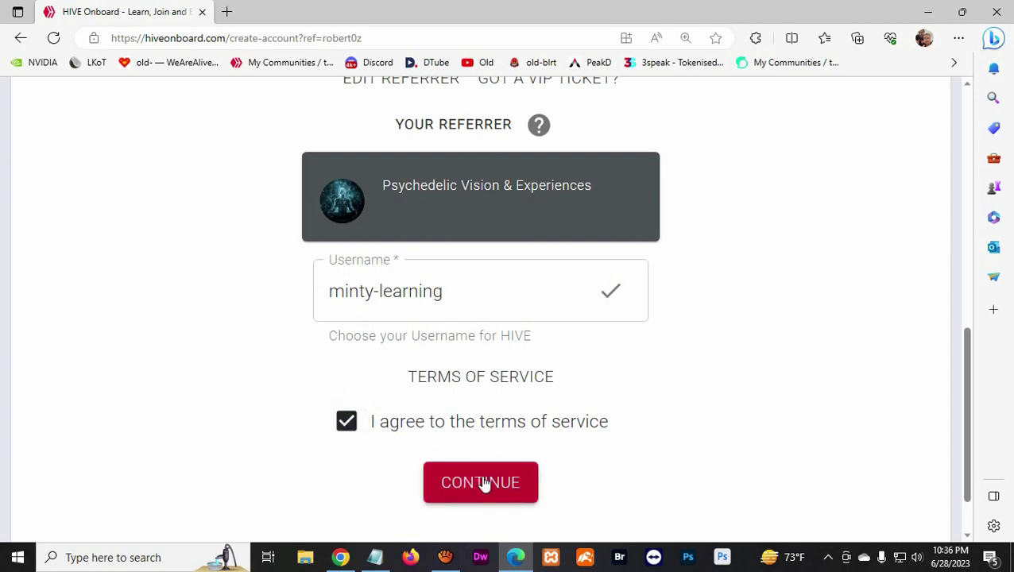
pyautogui.click(483, 483)
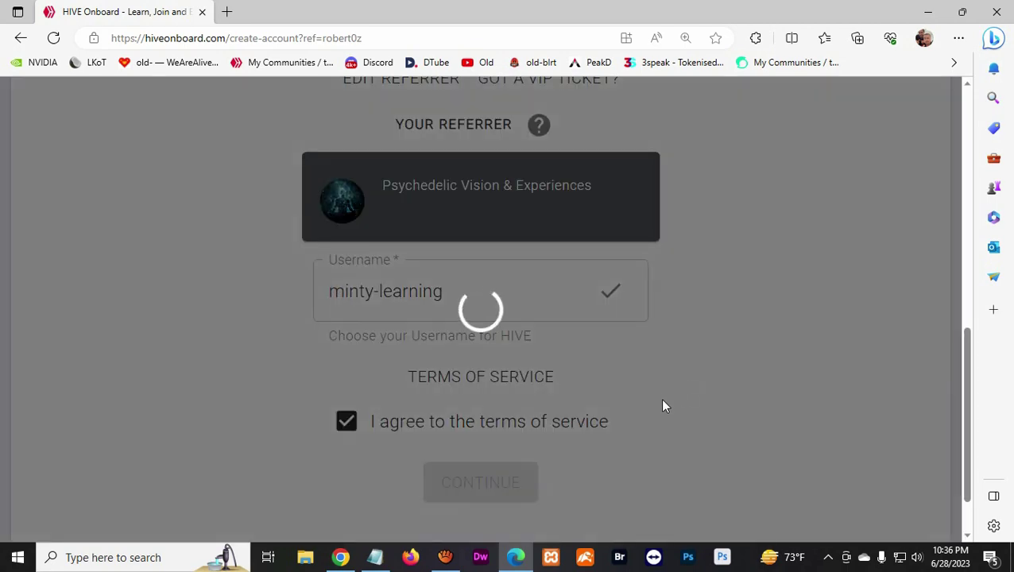
pyautogui.scroll(3, 490, 330)
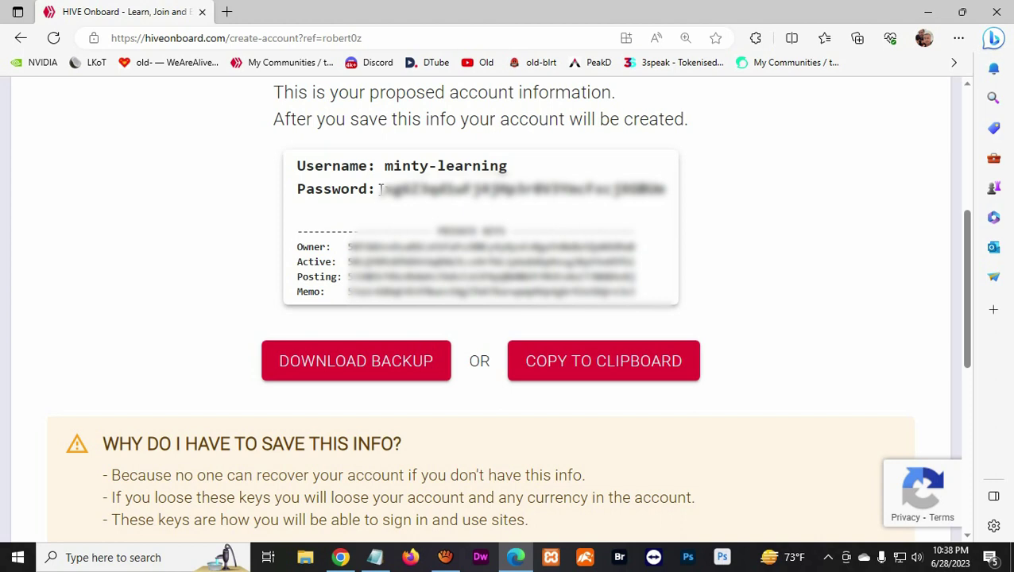
# Download the account key backup, then switch to the hive.blog Welcome page on keys
pyautogui.click(367, 360)
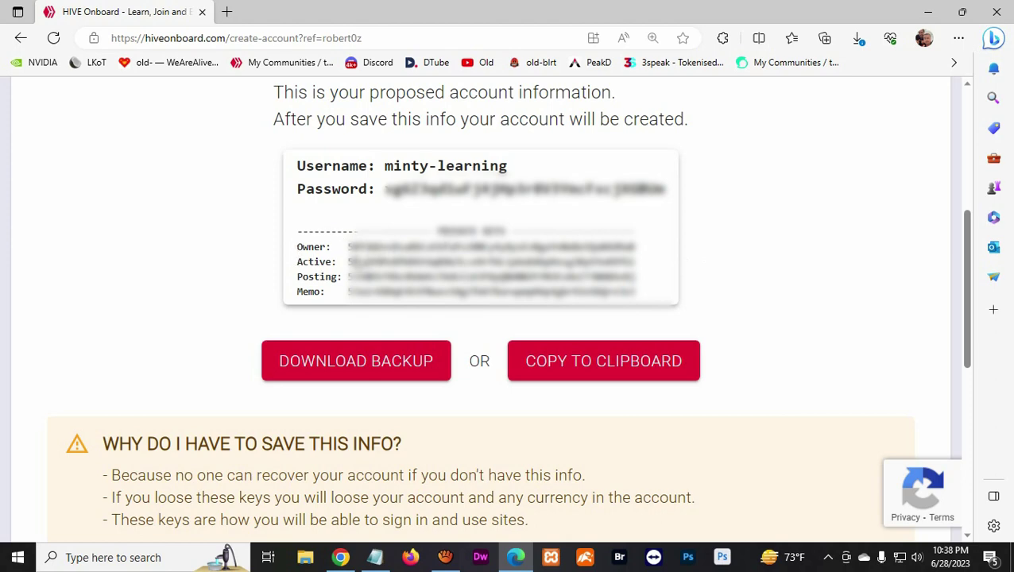
pyautogui.hotkey('alt', 'Tab')
pyautogui.hotkey('alt', 'Tab')
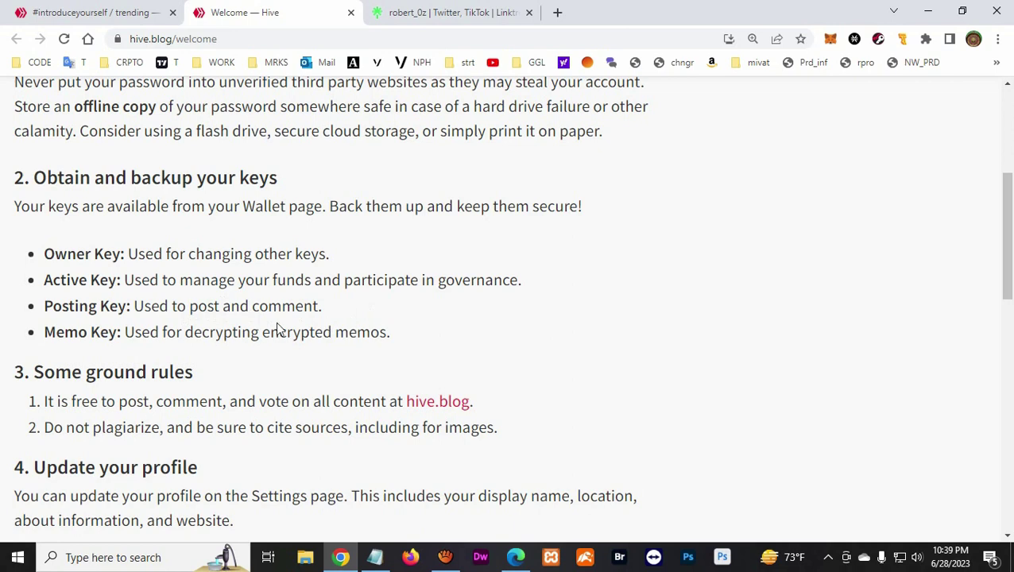
# Switch back to the HIVE Onboard page showing minty-learning's password and four keys
pyautogui.hotkey('alt', 'Tab')
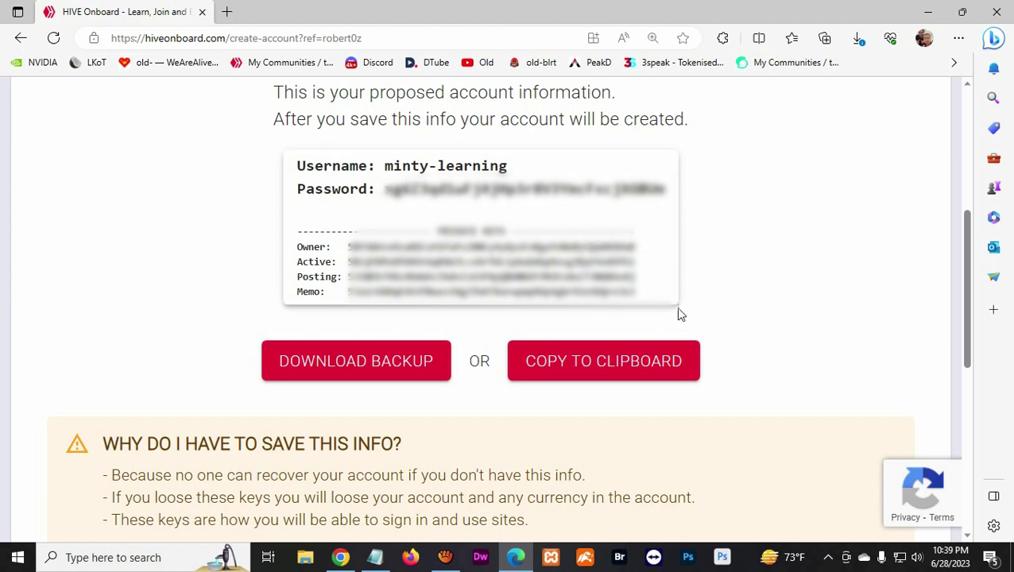
# Declare the private keys safely stored and create the minty-learning Hive account
pyautogui.scroll(-6, 763, 281)
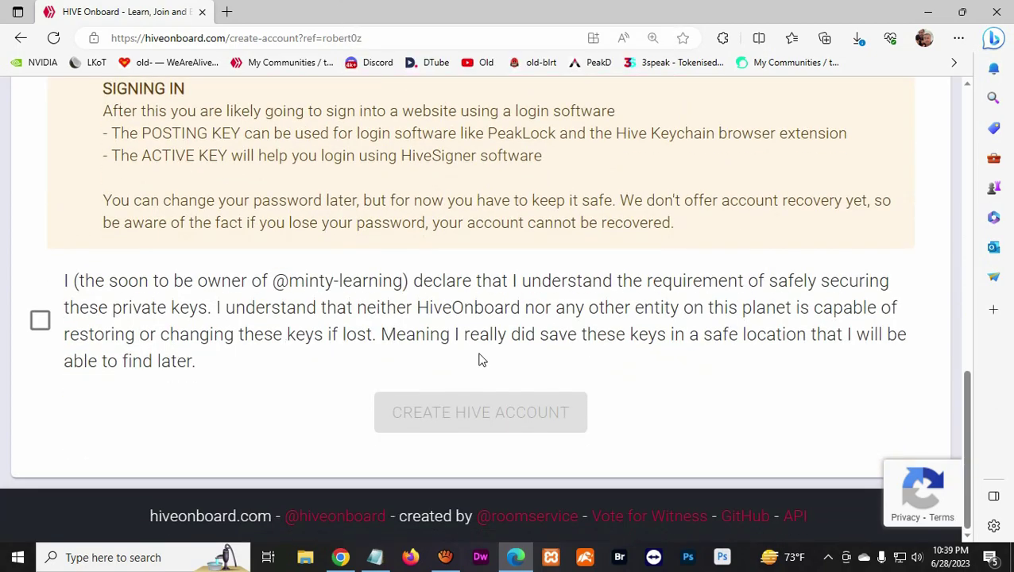
pyautogui.click(40, 322)
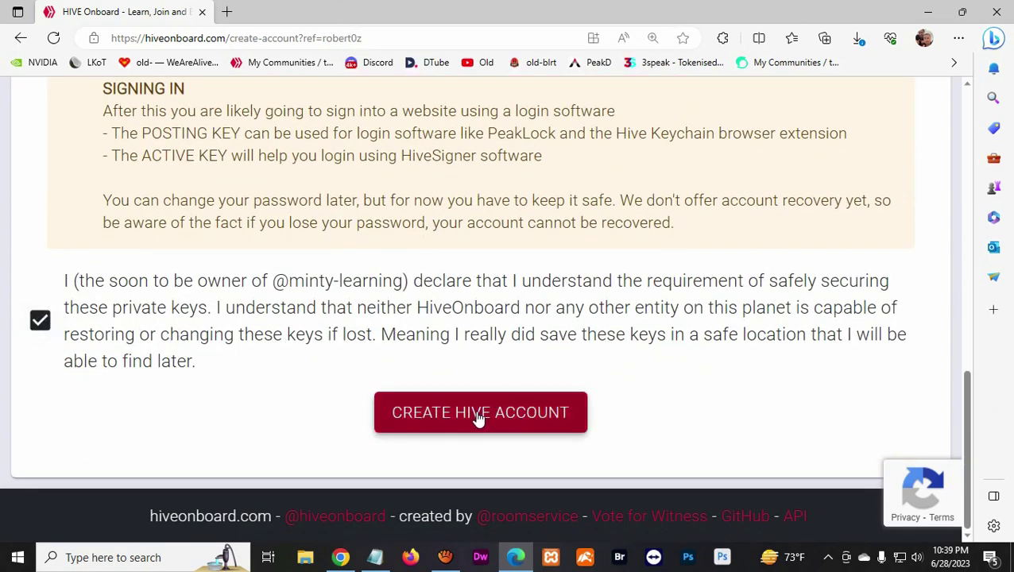
pyautogui.click(488, 413)
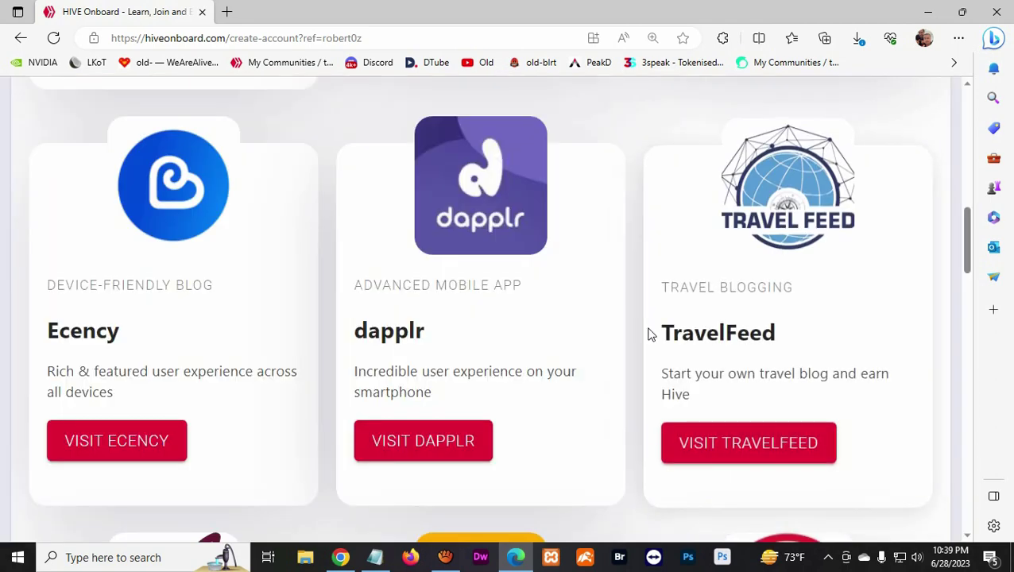
# Scroll through the Welcome to HIVE page's app cards, including PeakD, Hive.blog and 3Speak
pyautogui.scroll(4, 339, 335)
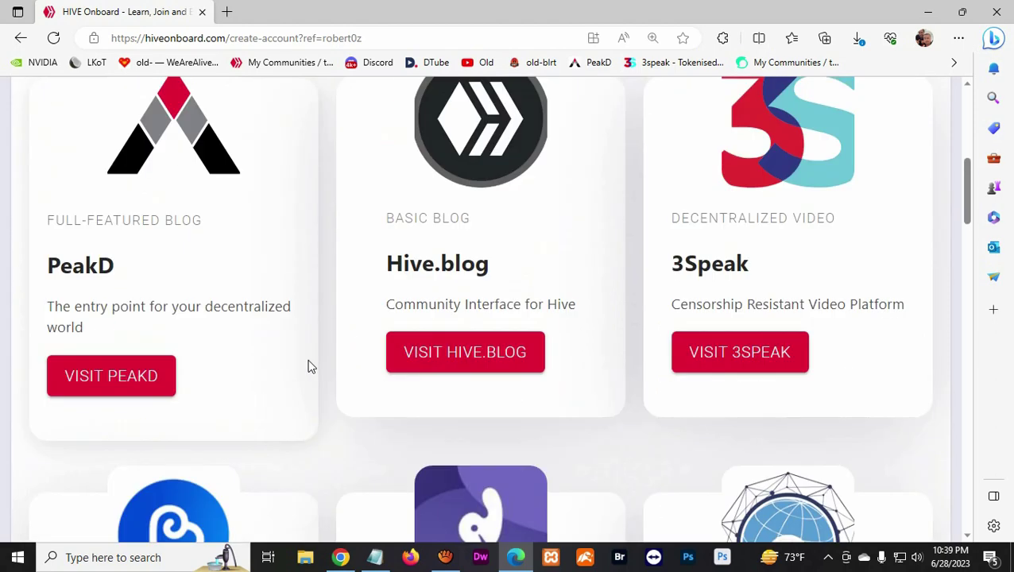
pyautogui.scroll(3, 310, 365)
pyautogui.scroll(-1, 310, 366)
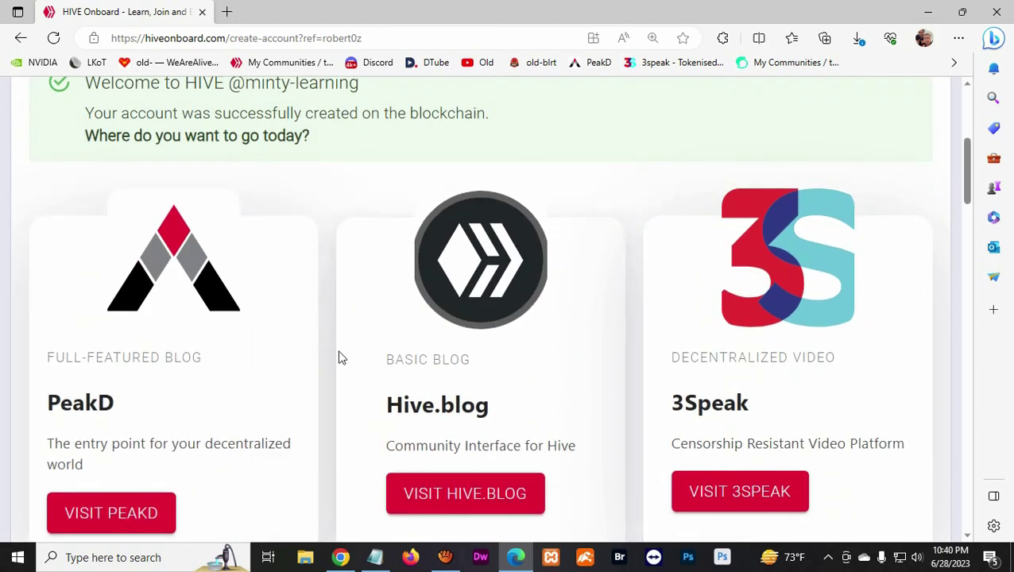
pyautogui.scroll(-2, 589, 405)
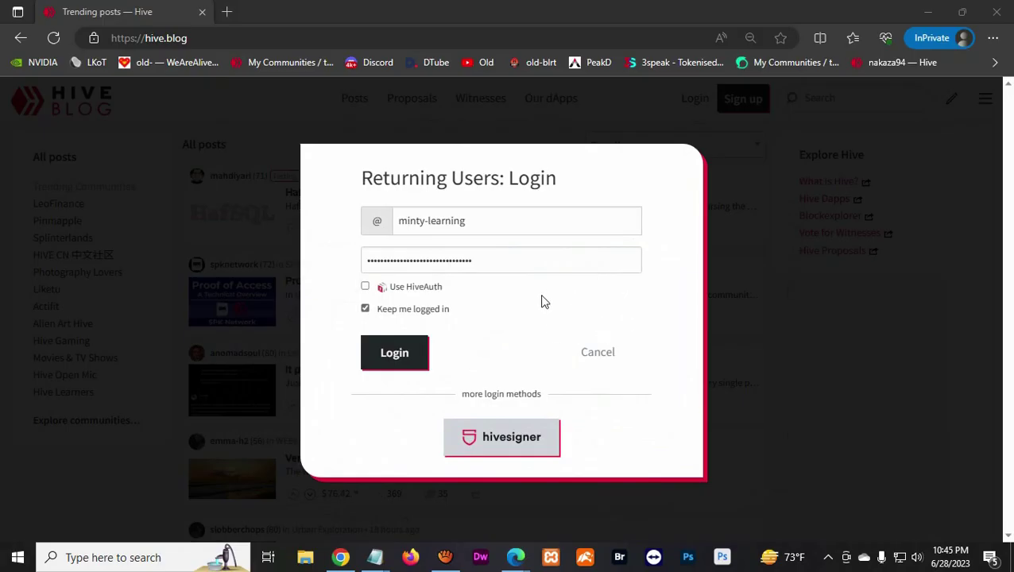
# Log in to hive.blog as minty-learning, replacing the warned-about password with the pasted posting key
pyautogui.click(395, 359)
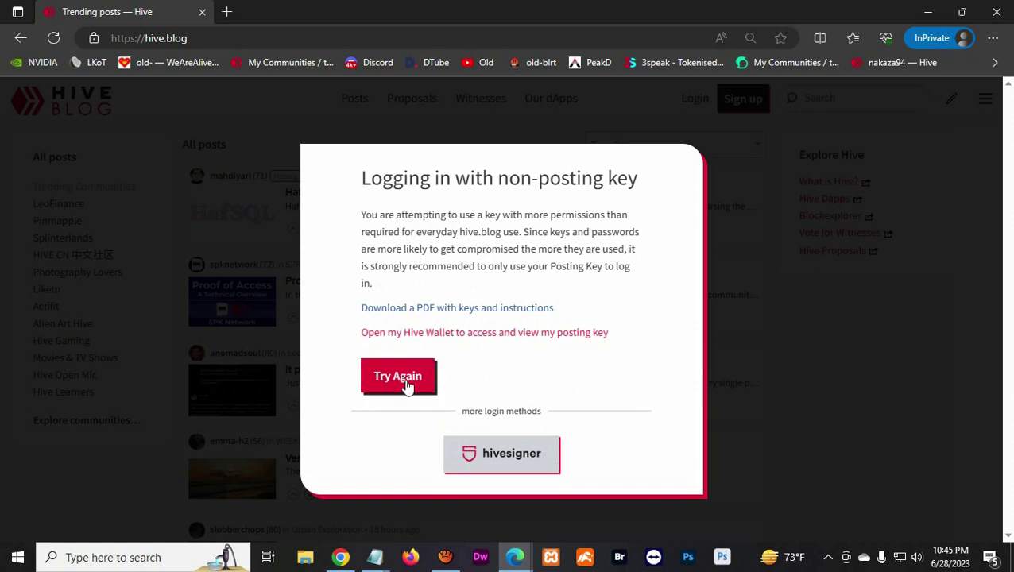
pyautogui.click(402, 380)
pyautogui.click(486, 261)
pyautogui.hotkey('ctrl', 'a')
pyautogui.hotkey('ctrl', 'v')
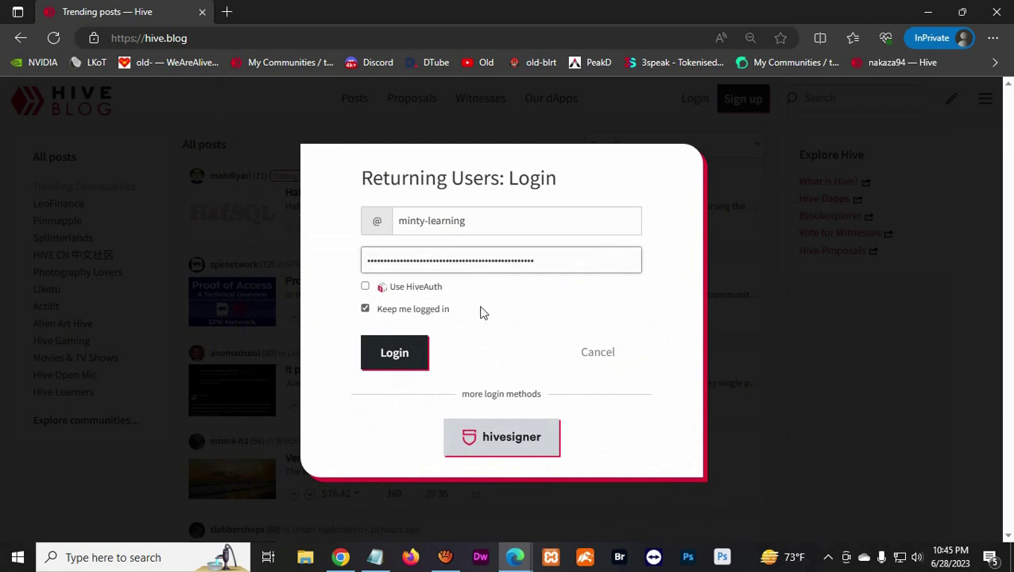
pyautogui.click(404, 369)
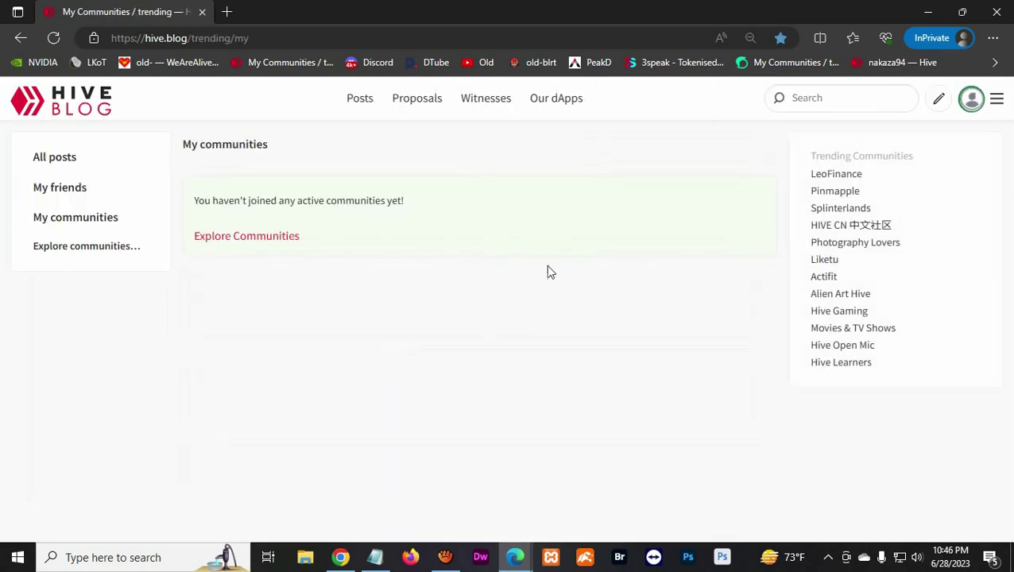
# Find 'ocd' in the communities directory, subscribe to OCD, and open its trending page
pyautogui.click(248, 239)
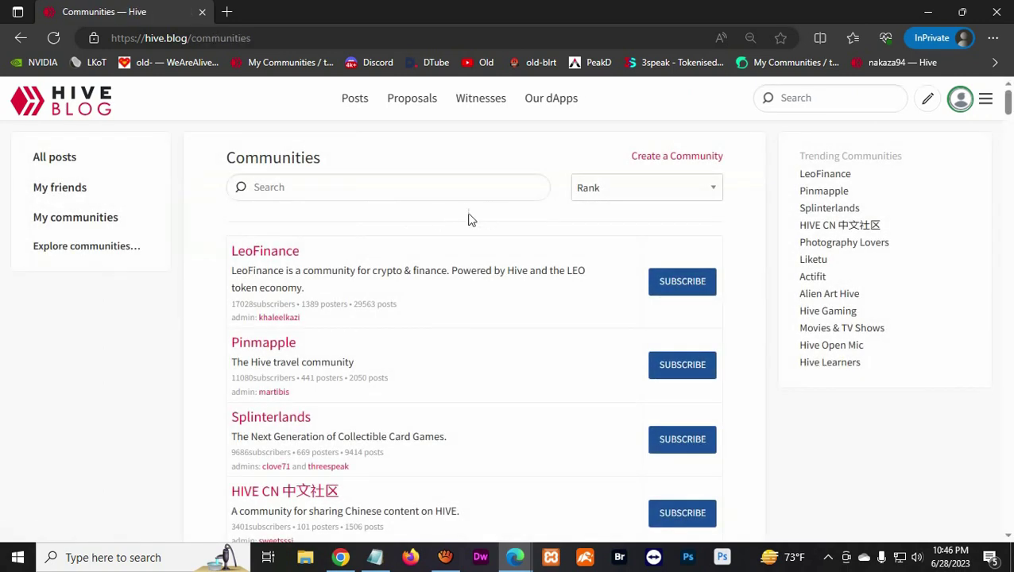
pyautogui.click(418, 190)
pyautogui.write('cd')
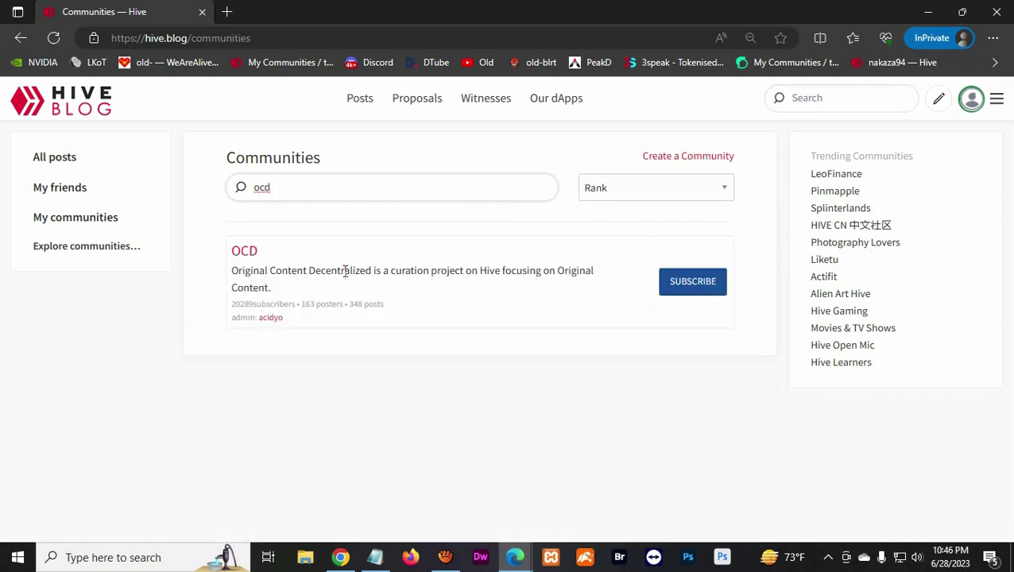
pyautogui.click(700, 285)
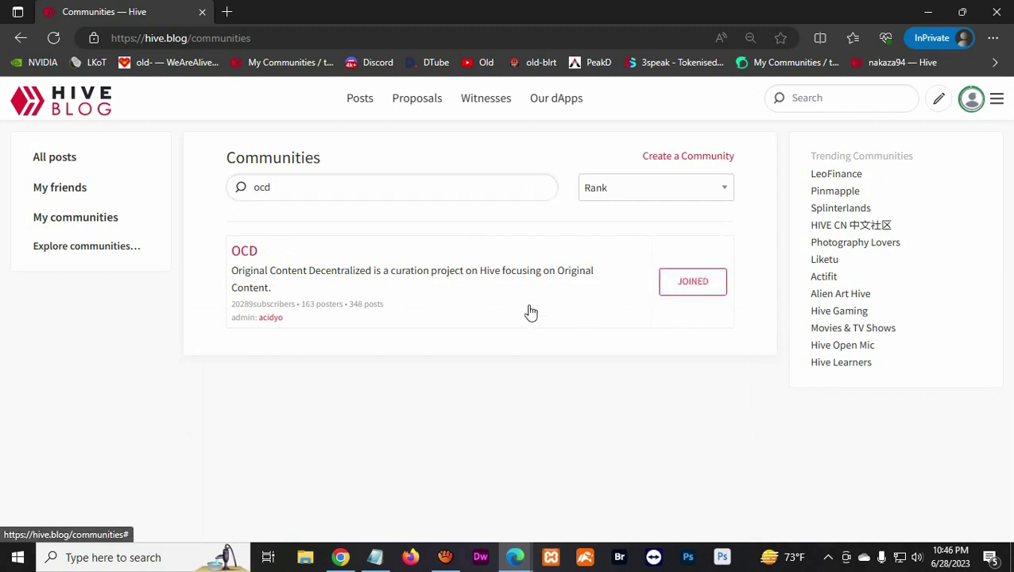
pyautogui.click(245, 252)
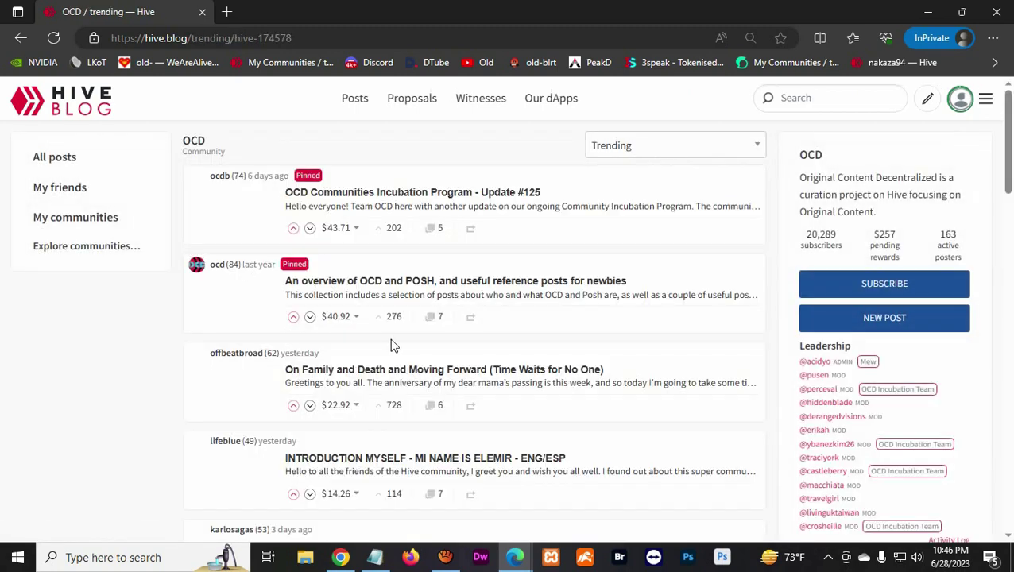
# Scroll the OCD feed and open the My introductory post
pyautogui.scroll(-3, 322, 348)
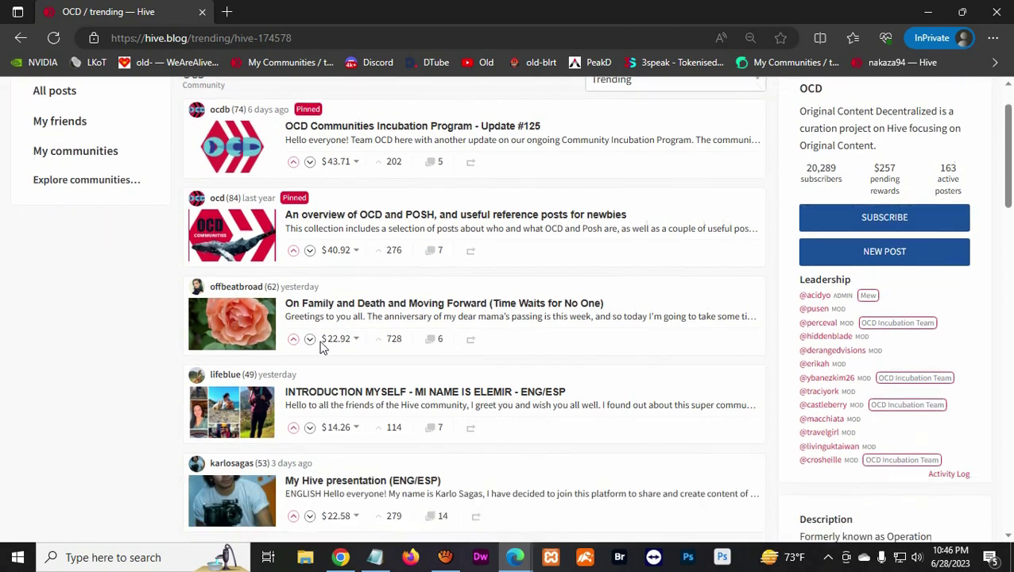
pyautogui.scroll(-3, 359, 350)
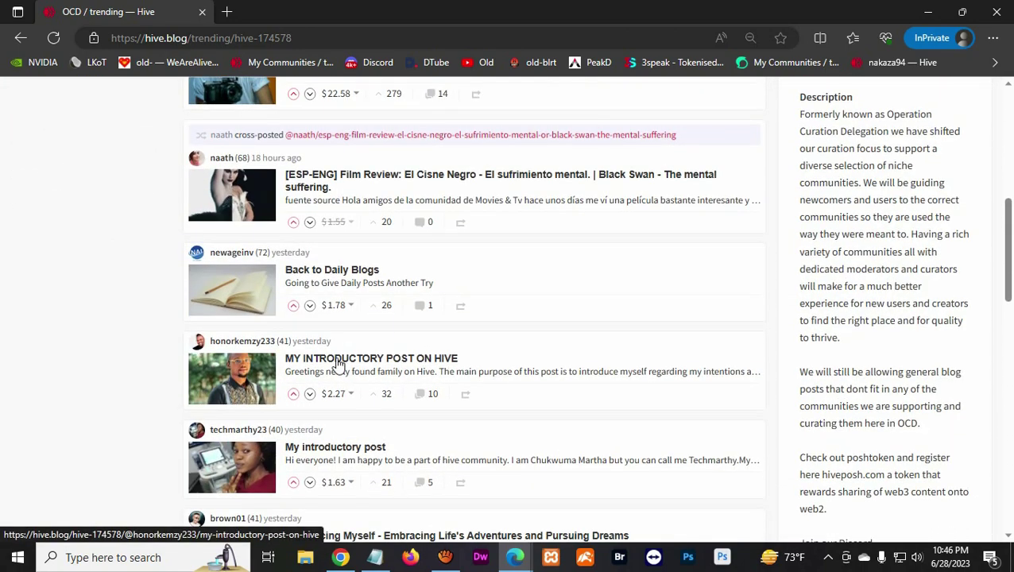
pyautogui.scroll(-1, 336, 364)
pyautogui.scroll(-2, 452, 392)
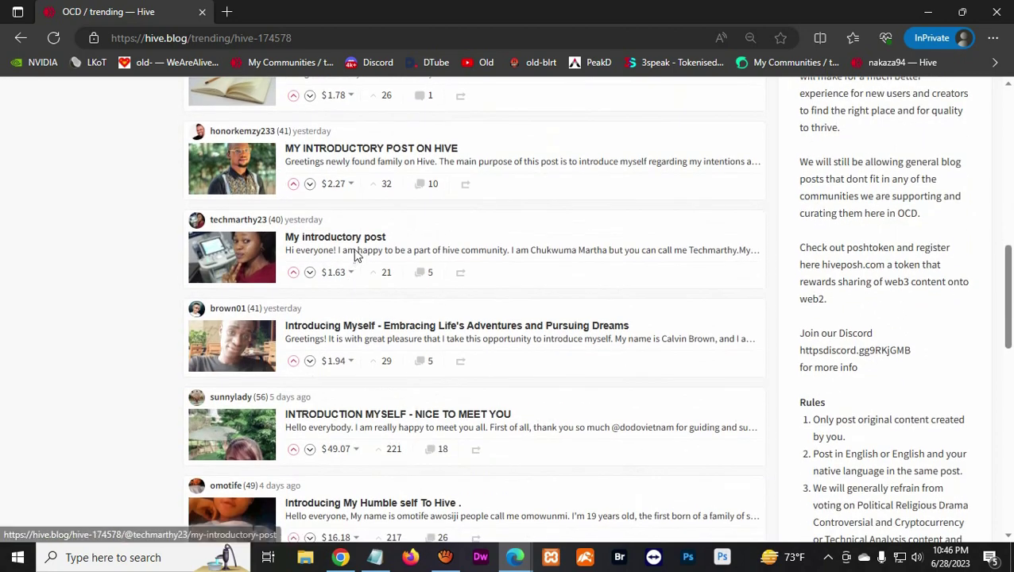
pyautogui.click(334, 241)
# Read through the post and its tags, then go to the #introduction tag feed
pyautogui.scroll(-1, 382, 318)
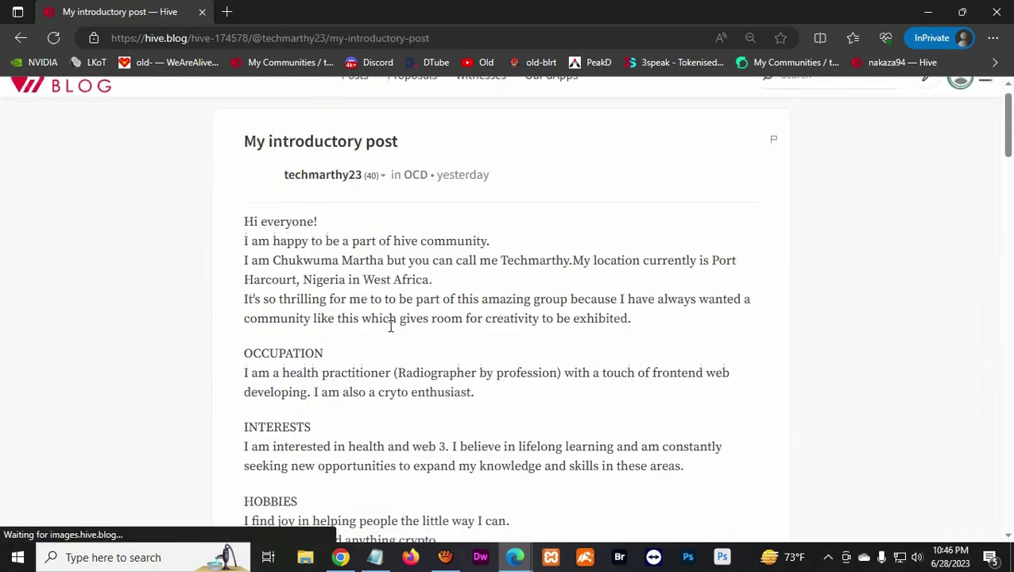
pyautogui.scroll(-15, 390, 325)
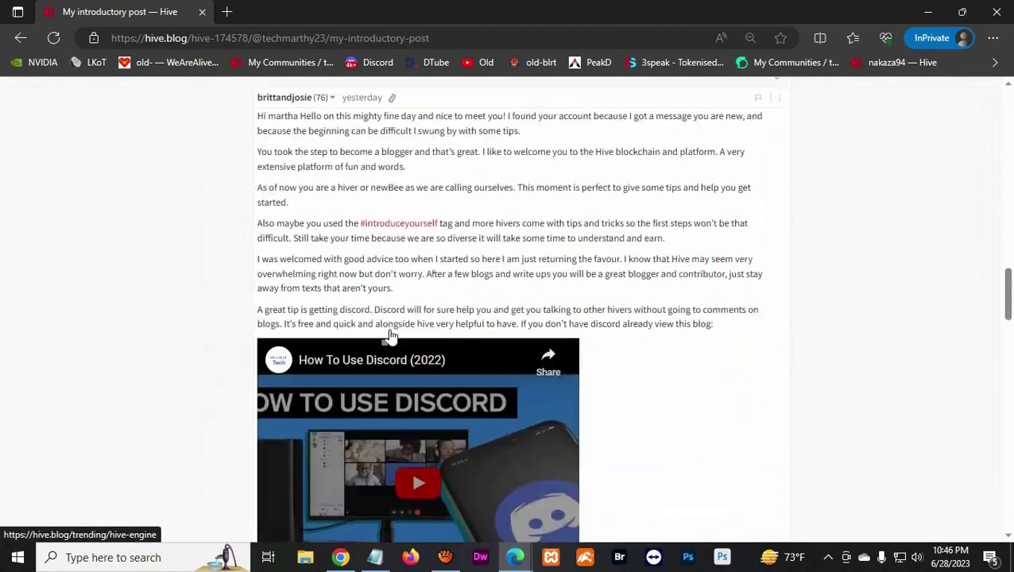
pyautogui.scroll(-1, 389, 336)
pyautogui.scroll(5, 512, 357)
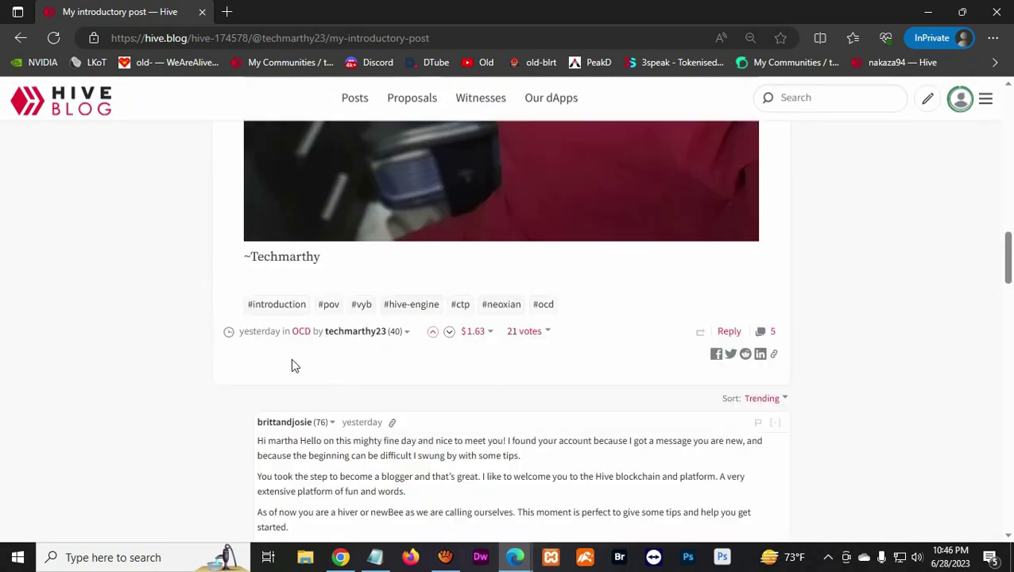
pyautogui.moveTo(235, 310); pyautogui.dragTo(591, 315)
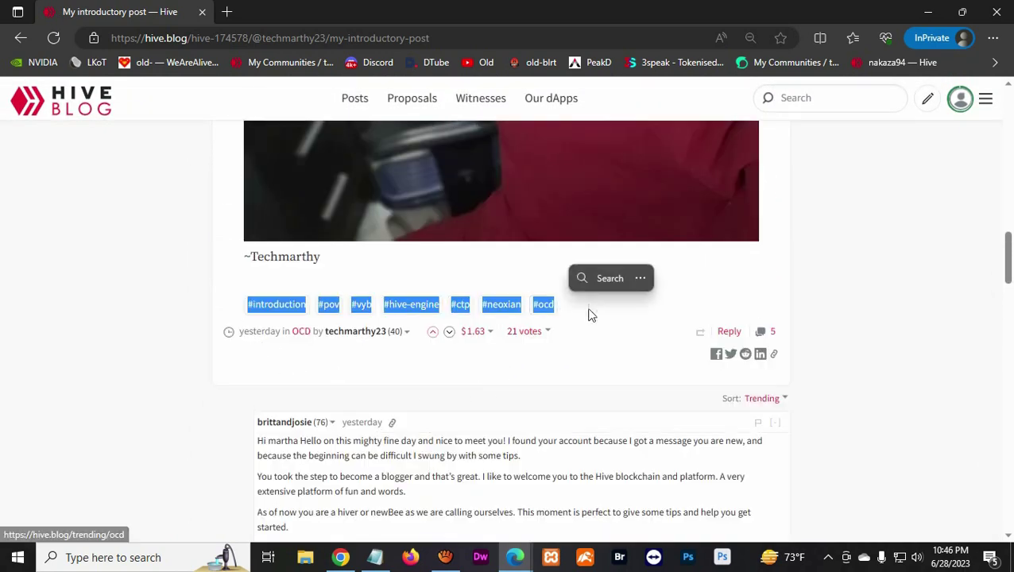
pyautogui.click(548, 372)
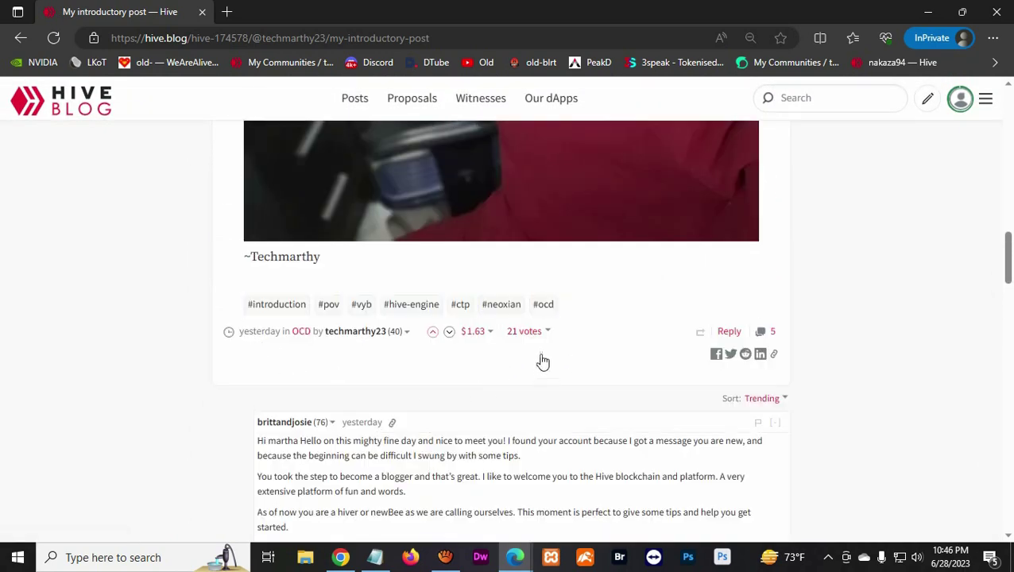
pyautogui.click(274, 305)
# Check the 68.73 pending payout, then scroll down the #introduction trending list
pyautogui.moveTo(358, 233)
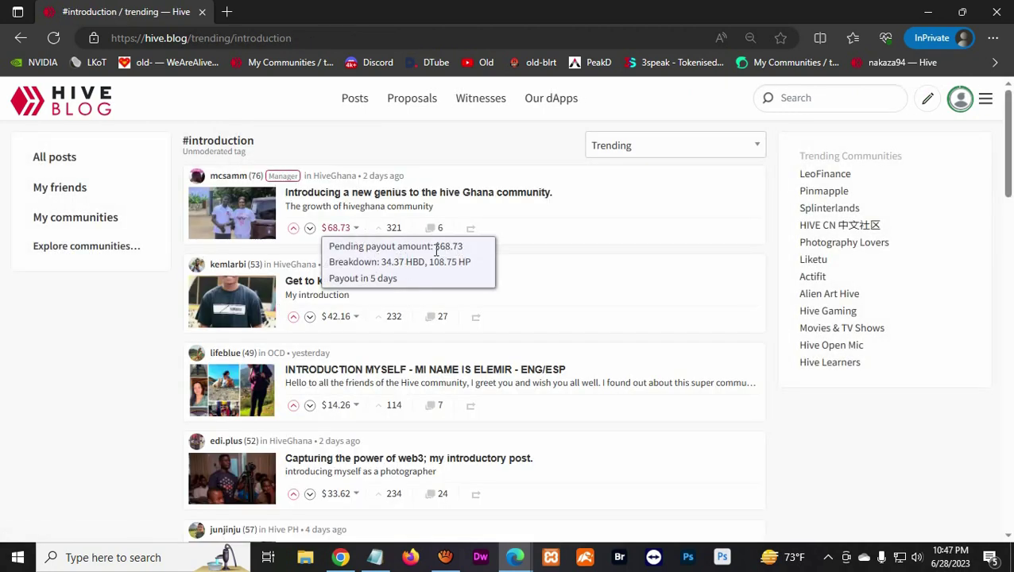
pyautogui.doubleClick(439, 247)
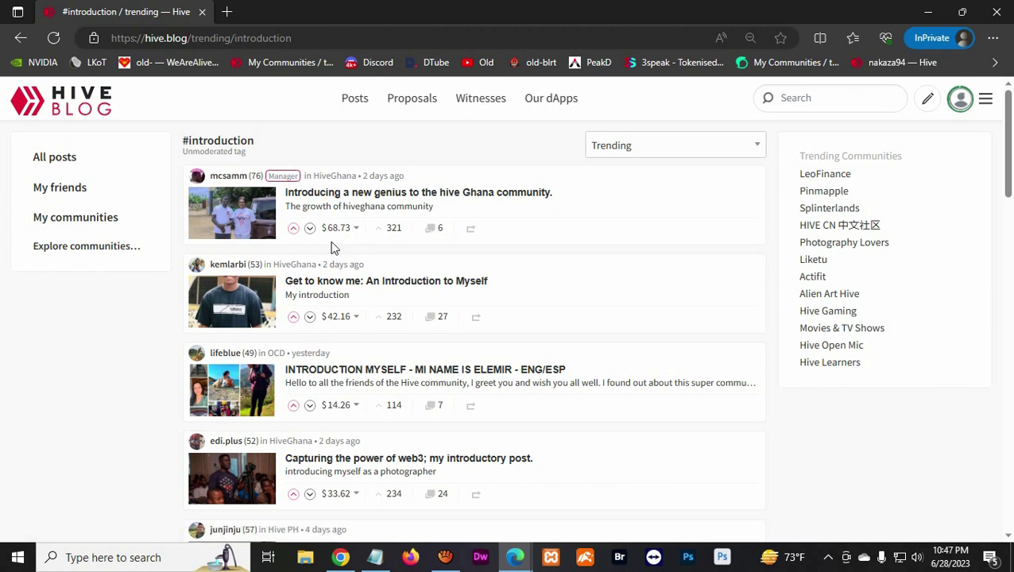
pyautogui.moveTo(355, 232)
pyautogui.scroll(-1, 338, 343)
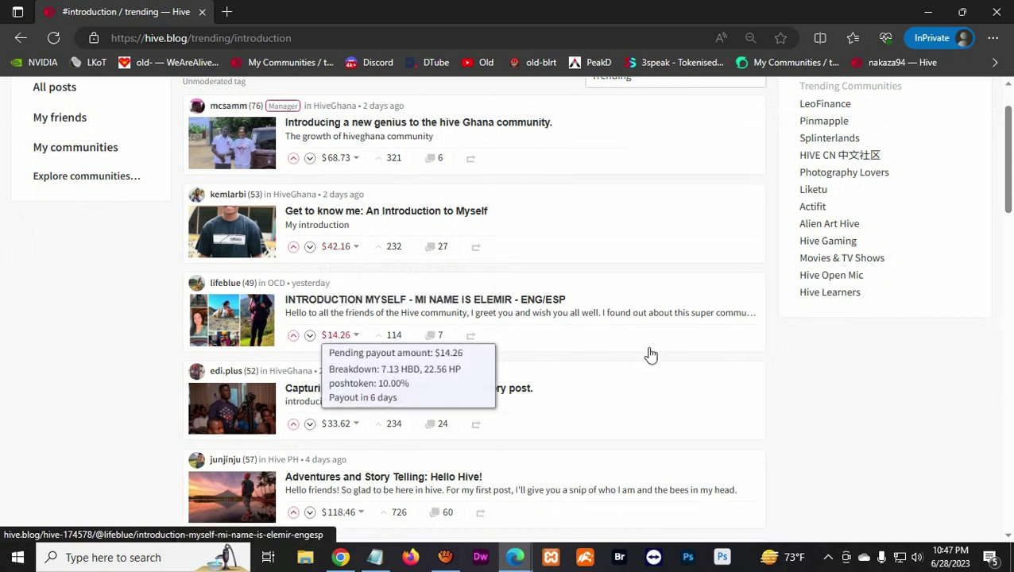
pyautogui.scroll(-3, 159, 367)
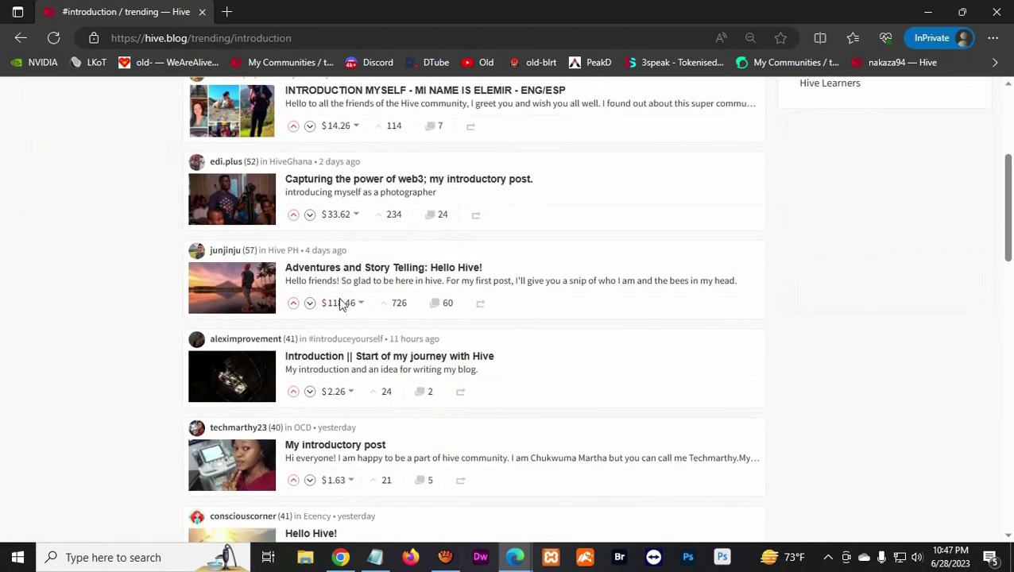
pyautogui.scroll(-1, 361, 317)
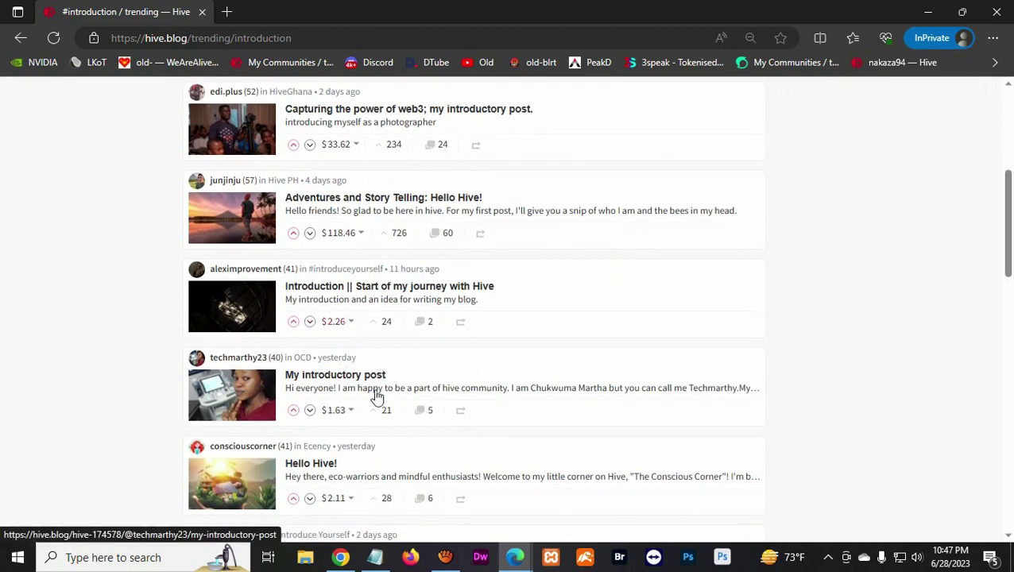
pyautogui.scroll(-1, 350, 402)
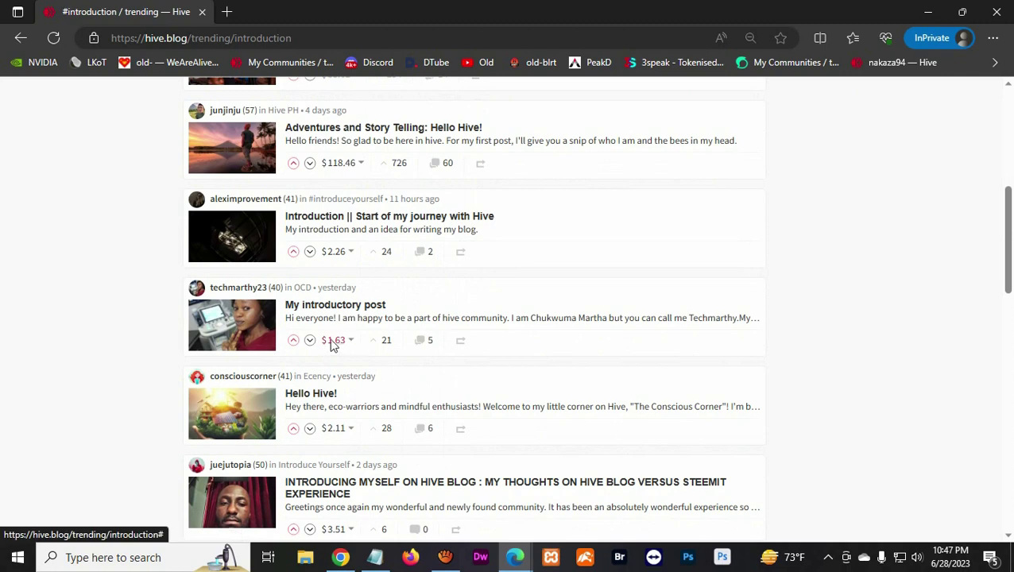
pyautogui.scroll(-2, 353, 426)
pyautogui.scroll(-2, 402, 423)
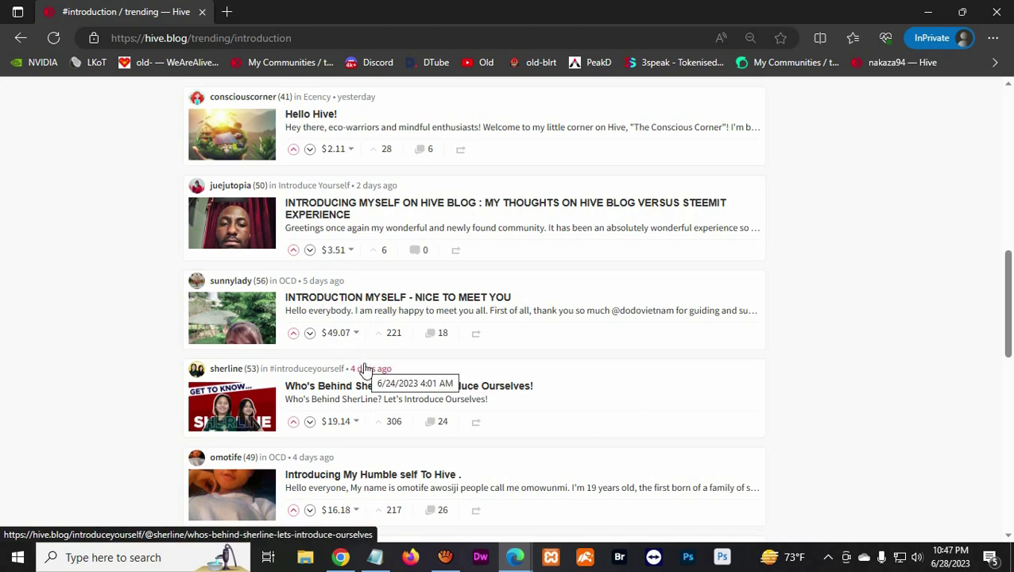
pyautogui.scroll(-1, 354, 388)
pyautogui.scroll(-1, 352, 390)
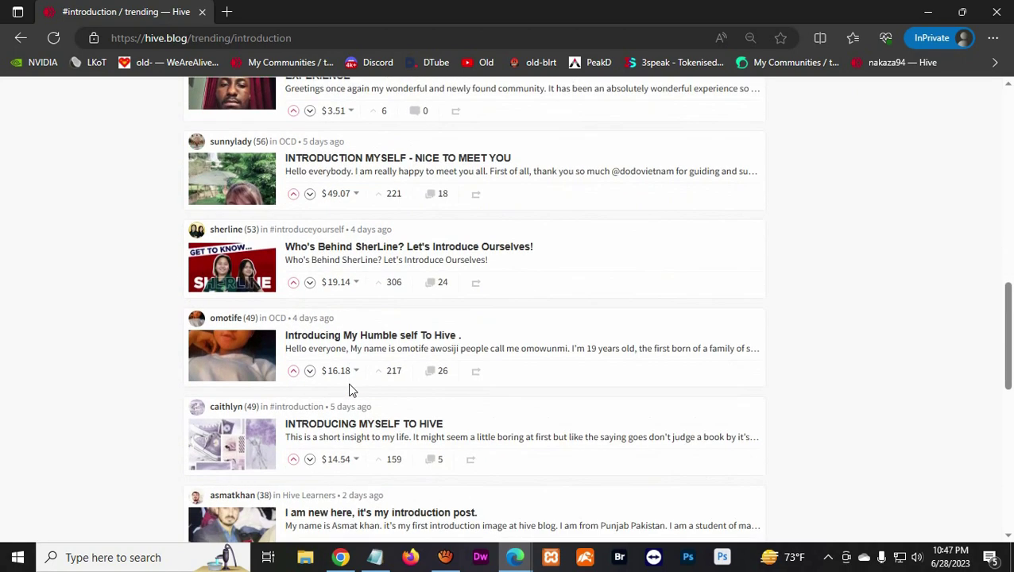
pyautogui.scroll(-1, 322, 350)
# Open and skim the INTRODUCING MYSELF TO HIVE post
pyautogui.click(334, 358)
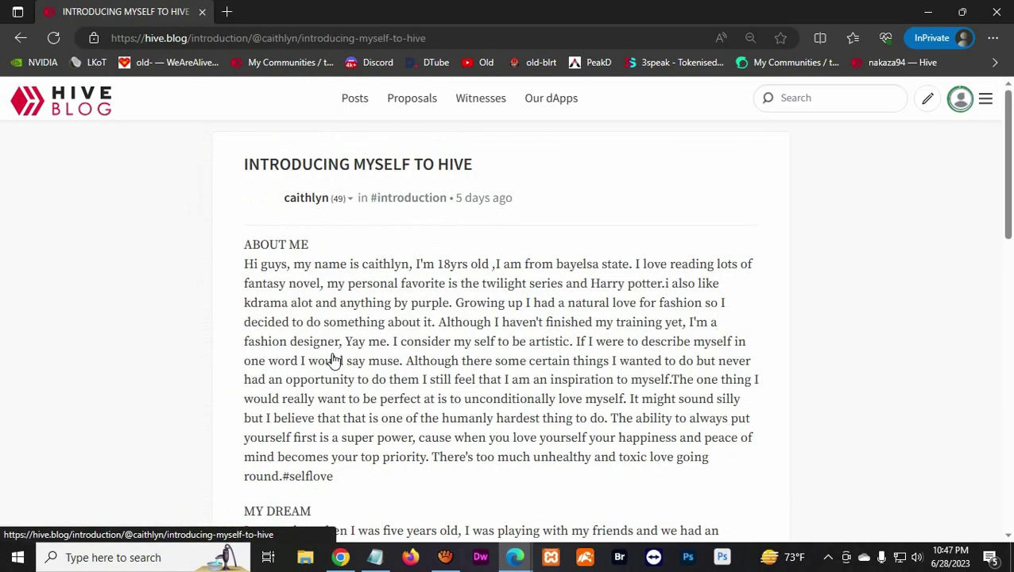
pyautogui.scroll(-10, 389, 359)
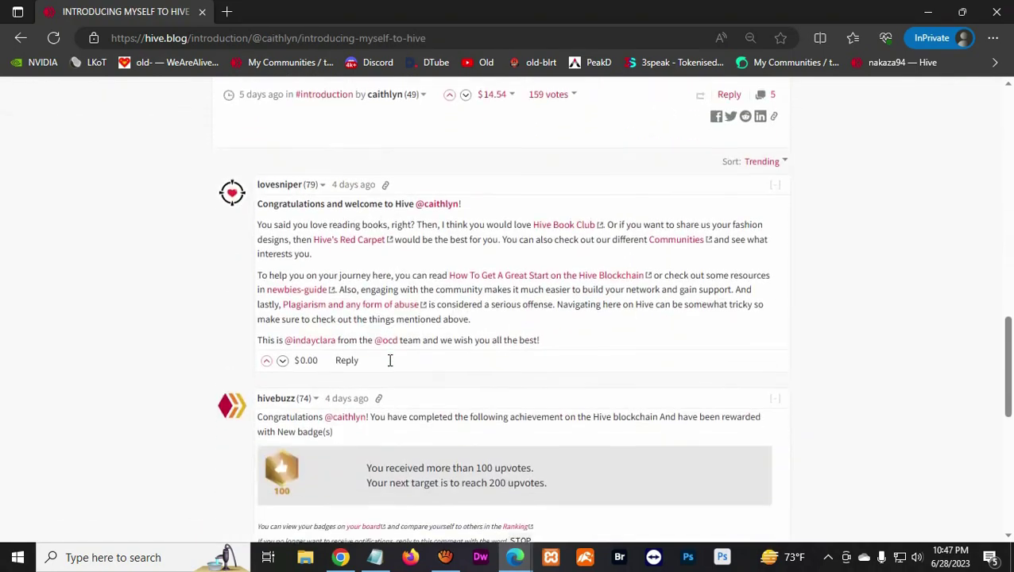
pyautogui.scroll(5, 389, 360)
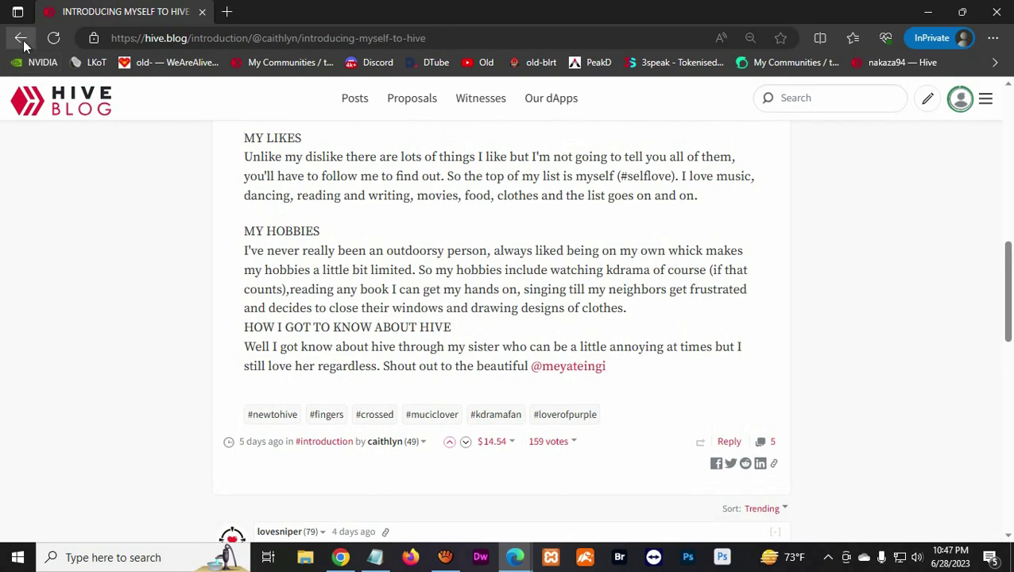
# Return to the top of the introduction posts list and start a new post
pyautogui.click(21, 39)
pyautogui.scroll(5, 821, 372)
pyautogui.scroll(5, 821, 373)
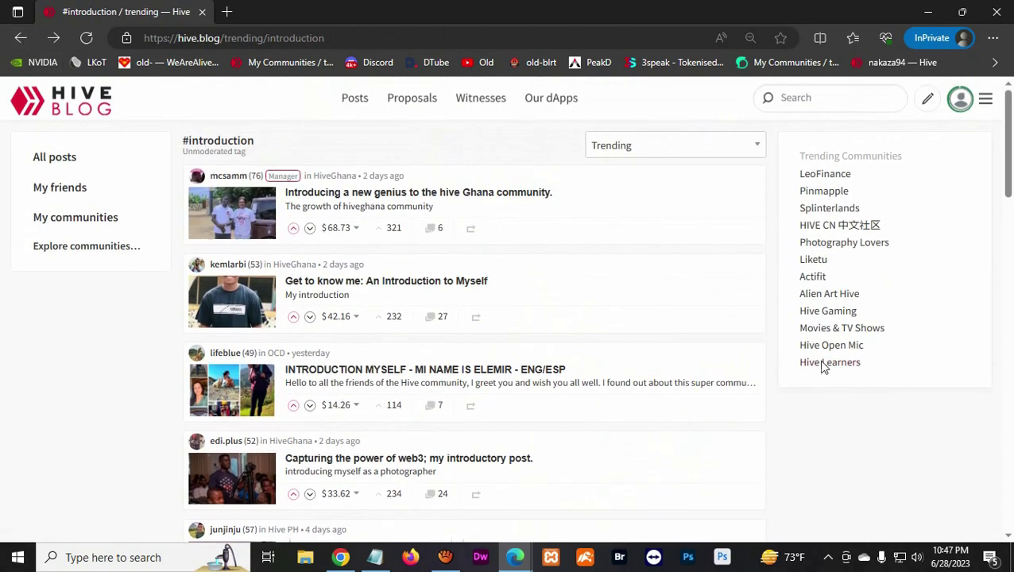
pyautogui.click(927, 99)
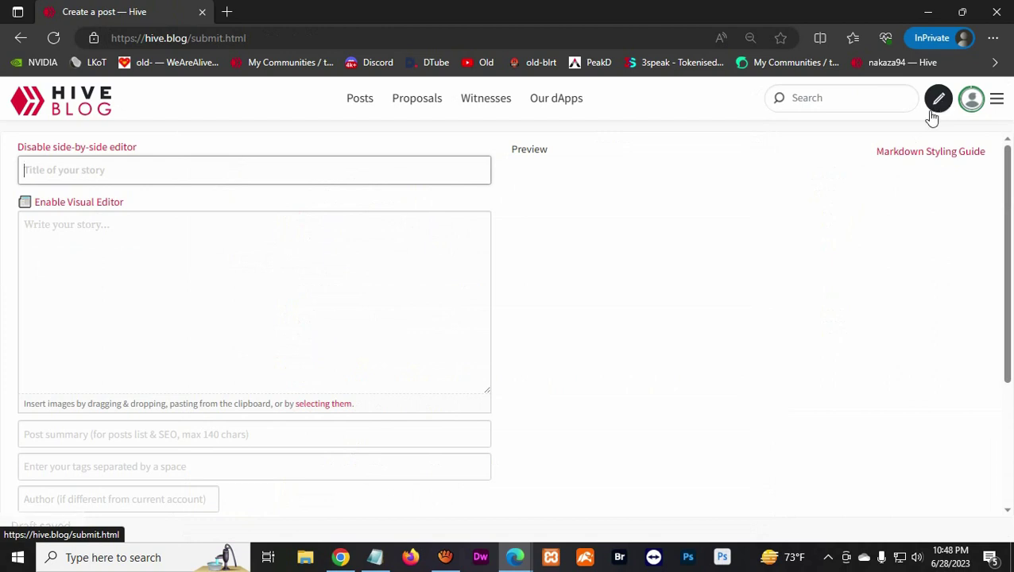
# Enter the post title 'title' and the body text 'descrption'
pyautogui.click(114, 166)
pyautogui.write('title')
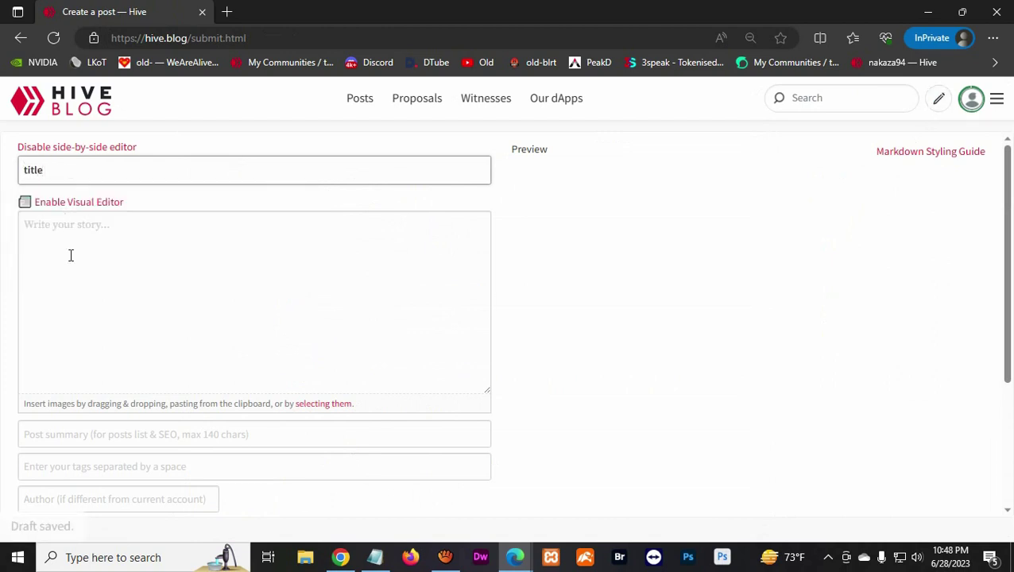
pyautogui.click(71, 255)
pyautogui.write('sa')
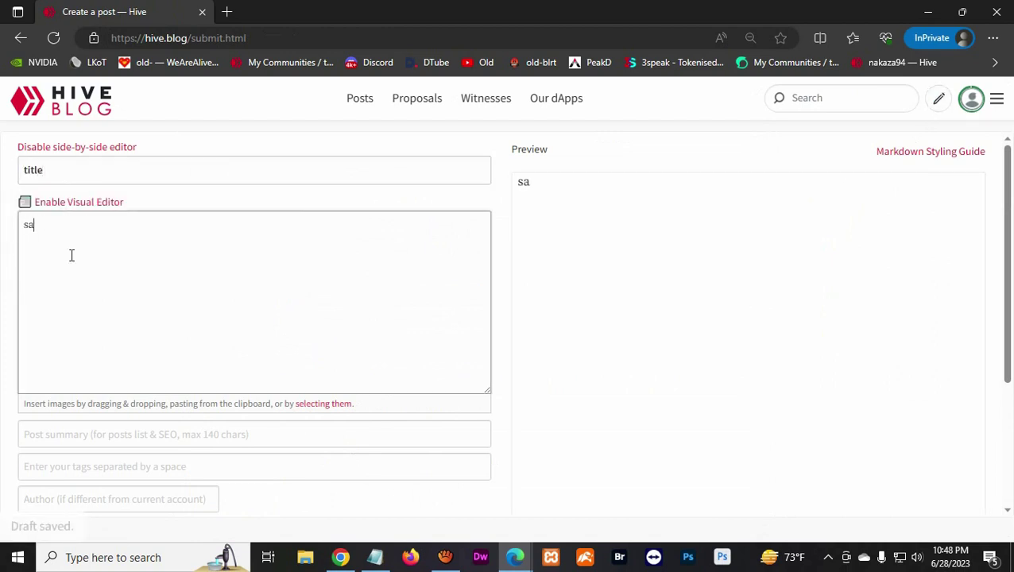
pyautogui.press('BackSpace')
pyautogui.press('BackSpace')
pyautogui.write('descrption')
pyautogui.scroll(-1, 81, 453)
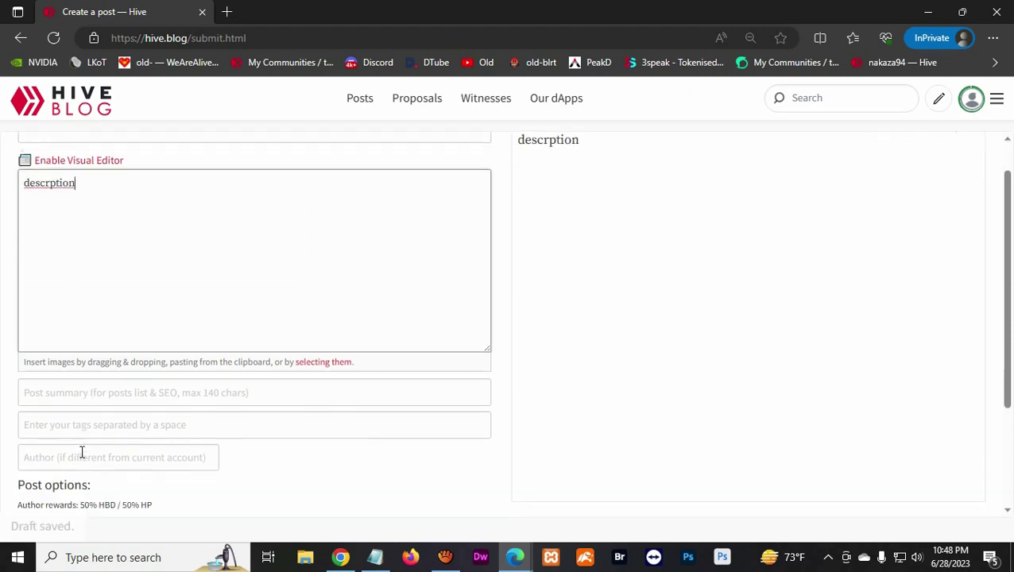
# Select the prepared line of tags in Notepad and return to the post editor
pyautogui.click(80, 409)
pyautogui.click(554, 398)
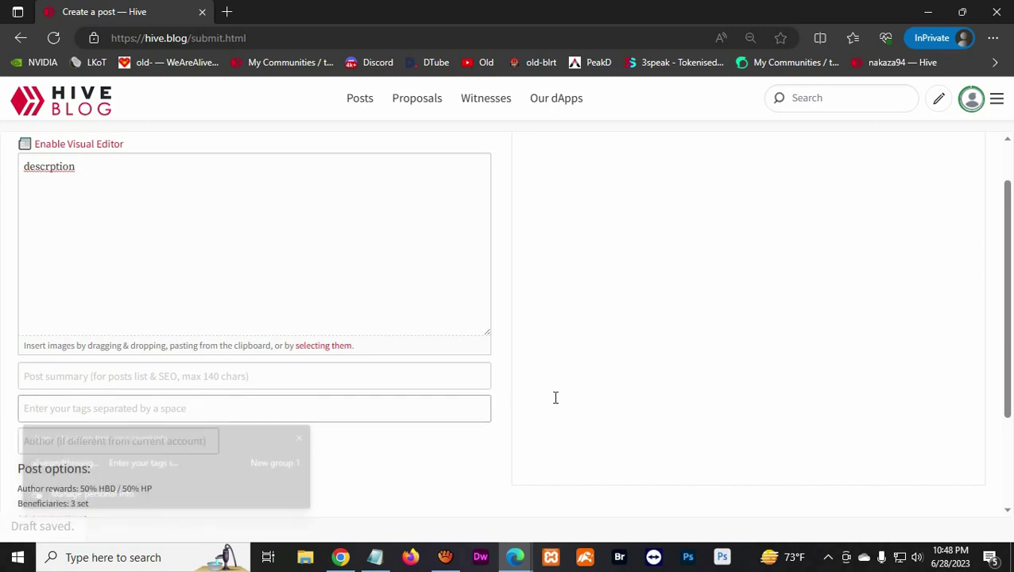
pyautogui.click(375, 557)
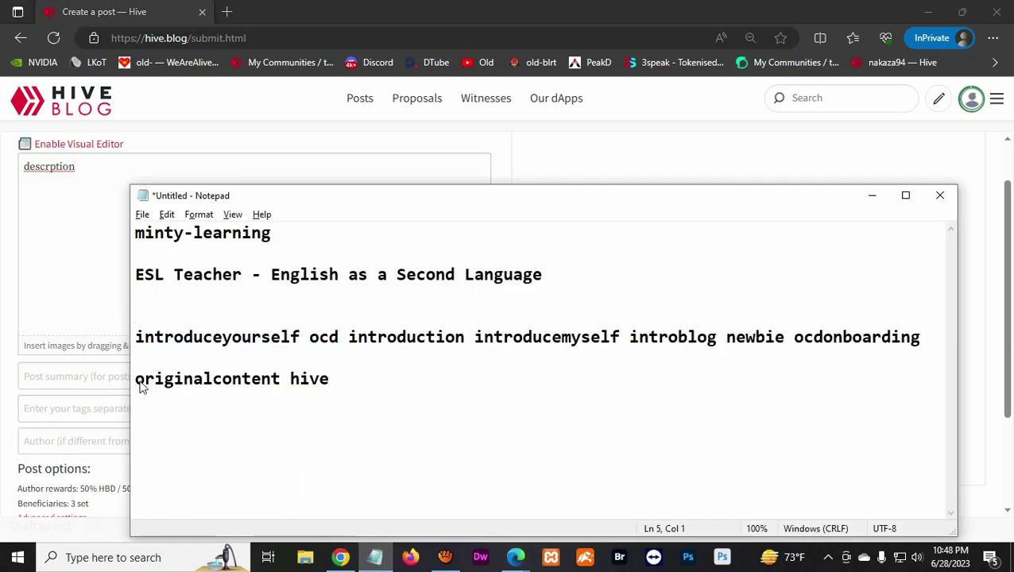
pyautogui.moveTo(135, 340); pyautogui.dragTo(914, 346)
pyautogui.hotkey('ctrl', 'c')
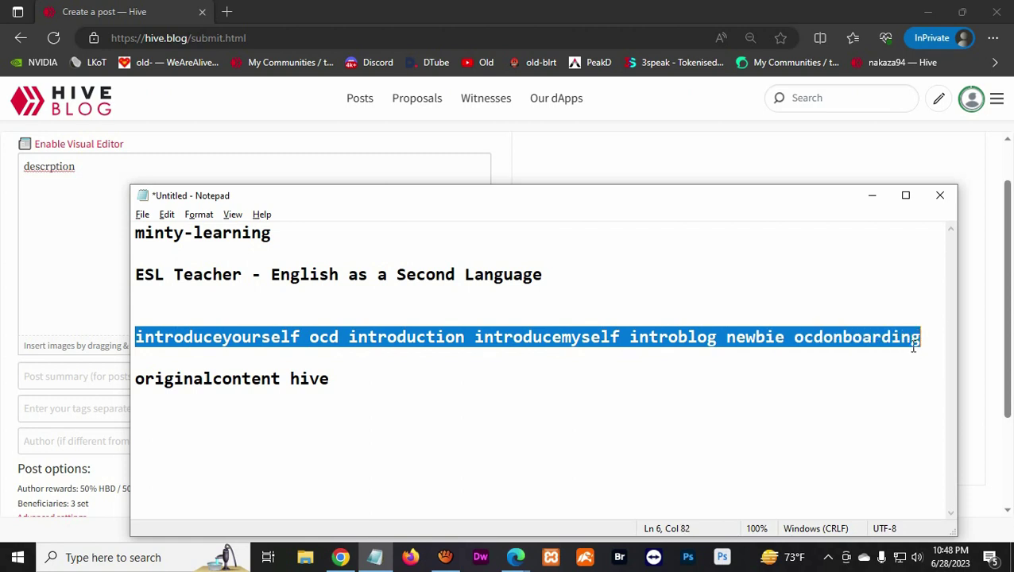
pyautogui.click(61, 375)
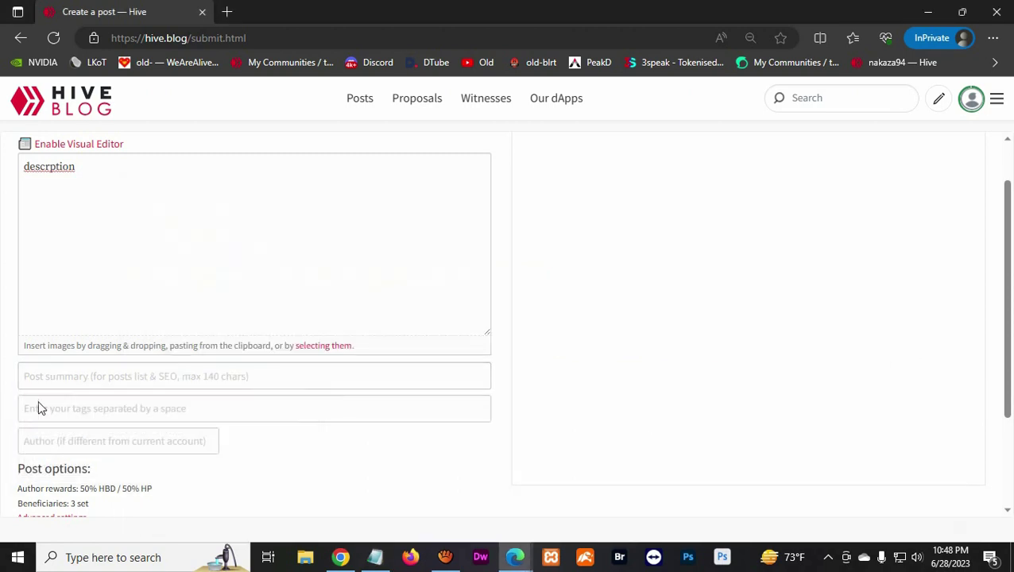
# Paste tags introduceyourself ocd introduction introducemyself introblog newbie ocdonboarding, then choose the OCD community
pyautogui.click(74, 409)
pyautogui.hotkey('ctrl', 'v')
pyautogui.scroll(-1, 469, 442)
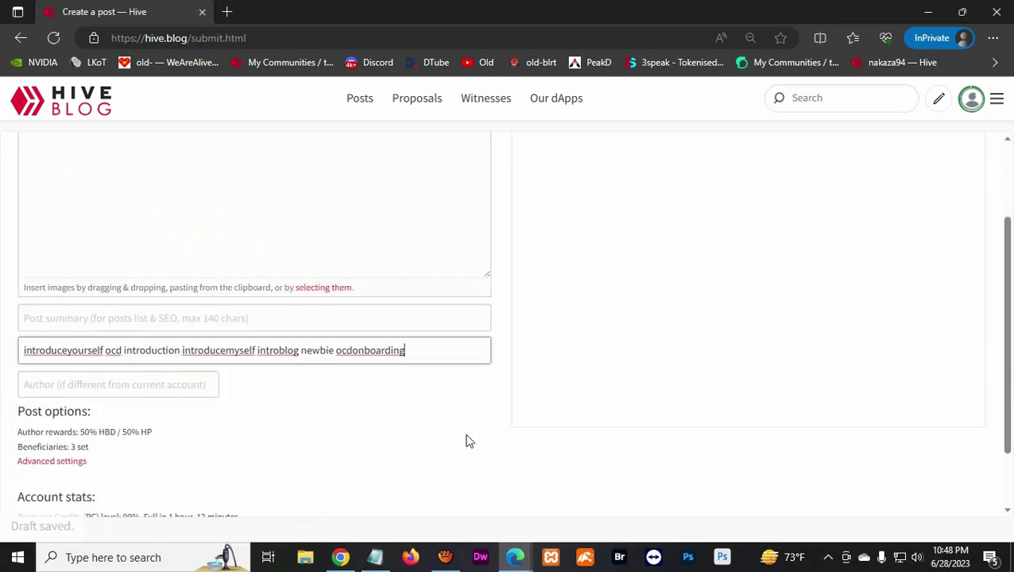
pyautogui.scroll(-1, 442, 442)
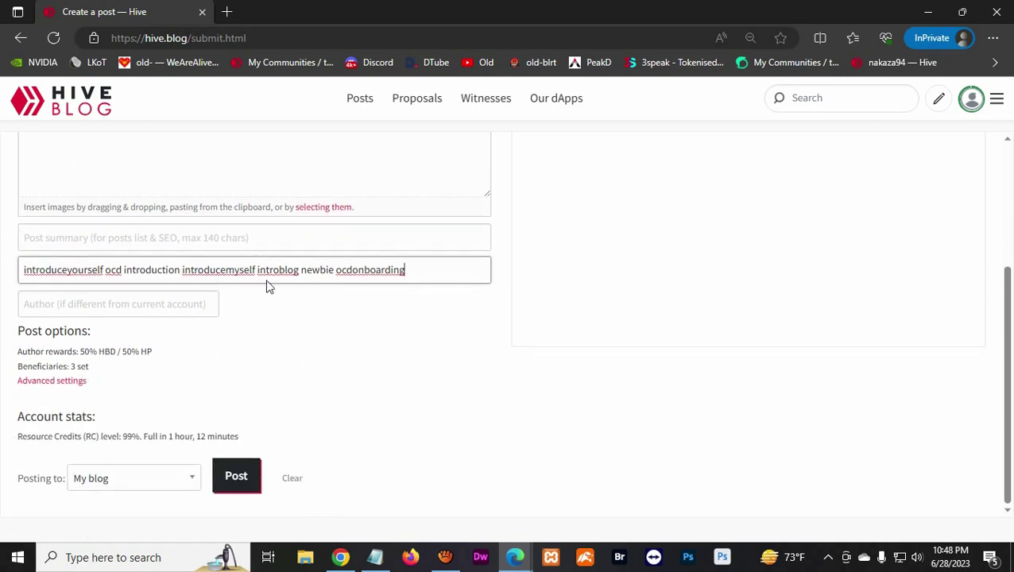
pyautogui.click(148, 478)
pyautogui.click(121, 530)
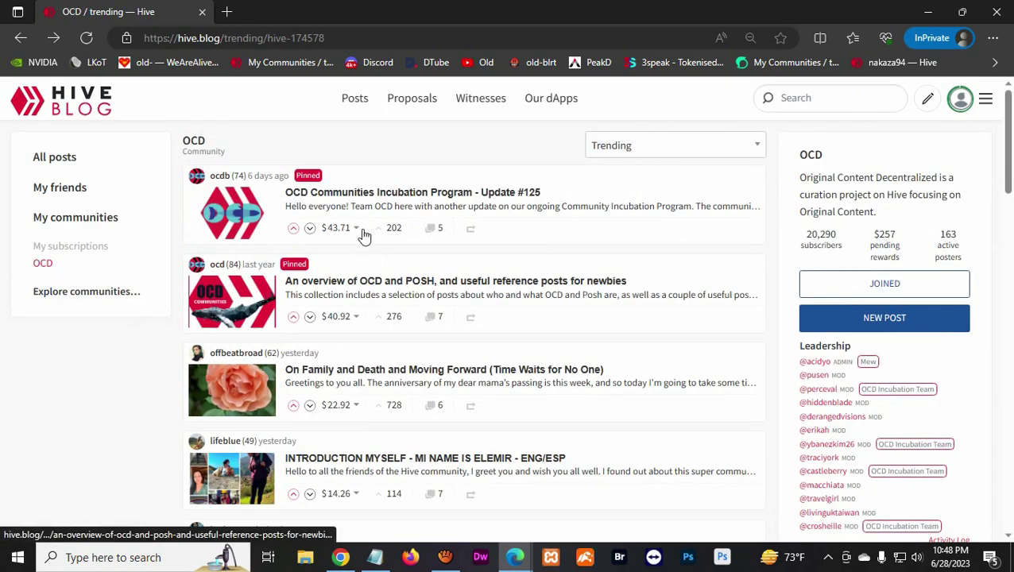
pyautogui.scroll(-2, 480, 280)
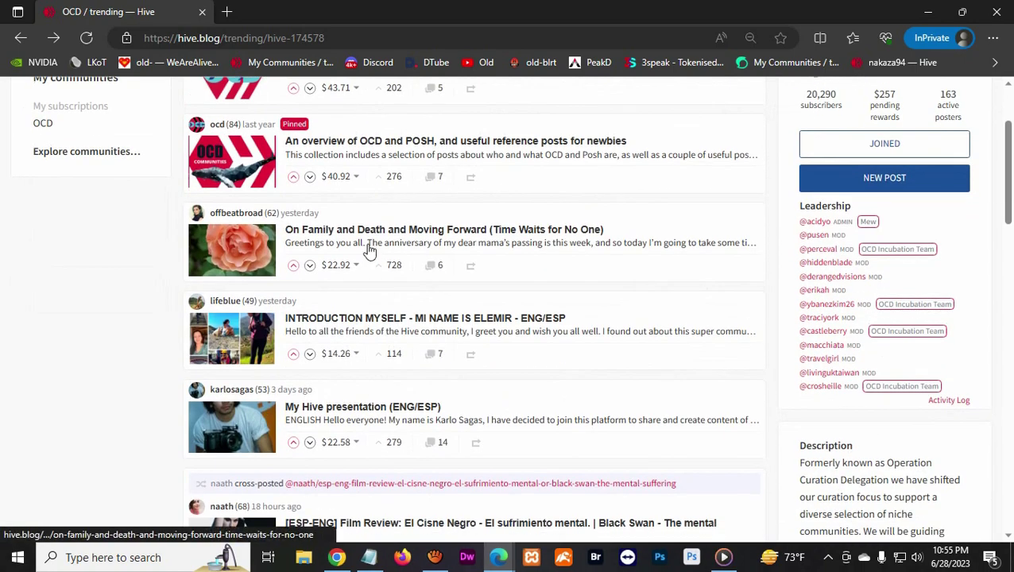
pyautogui.scroll(1, 337, 274)
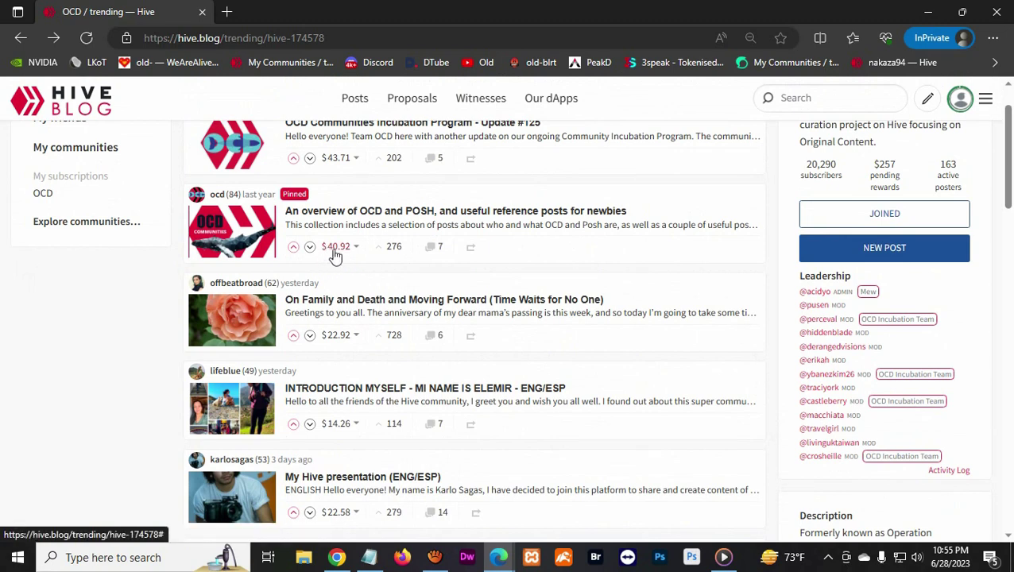
pyautogui.scroll(-1, 345, 318)
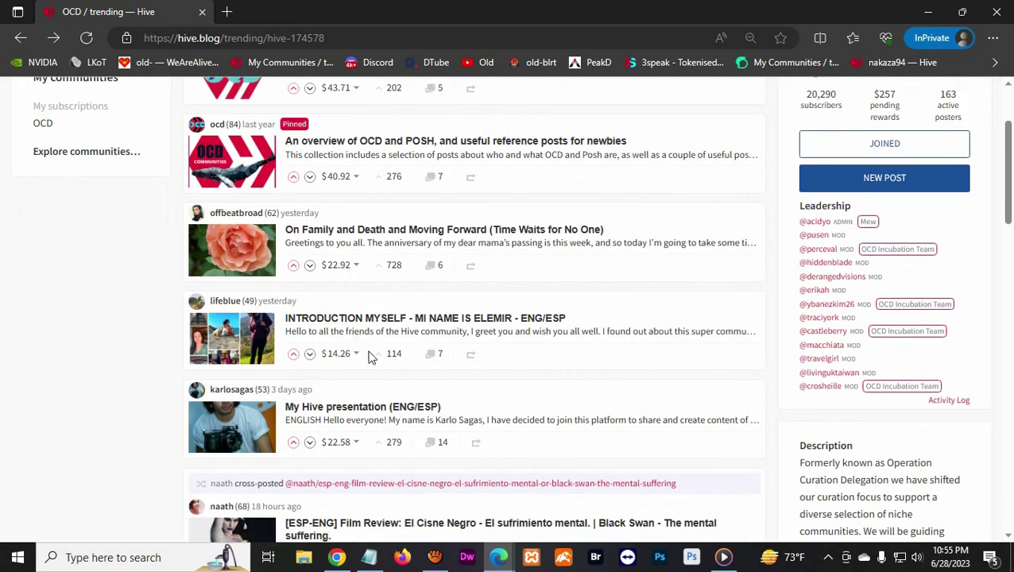
pyautogui.scroll(-1, 362, 333)
pyautogui.scroll(-3, 353, 302)
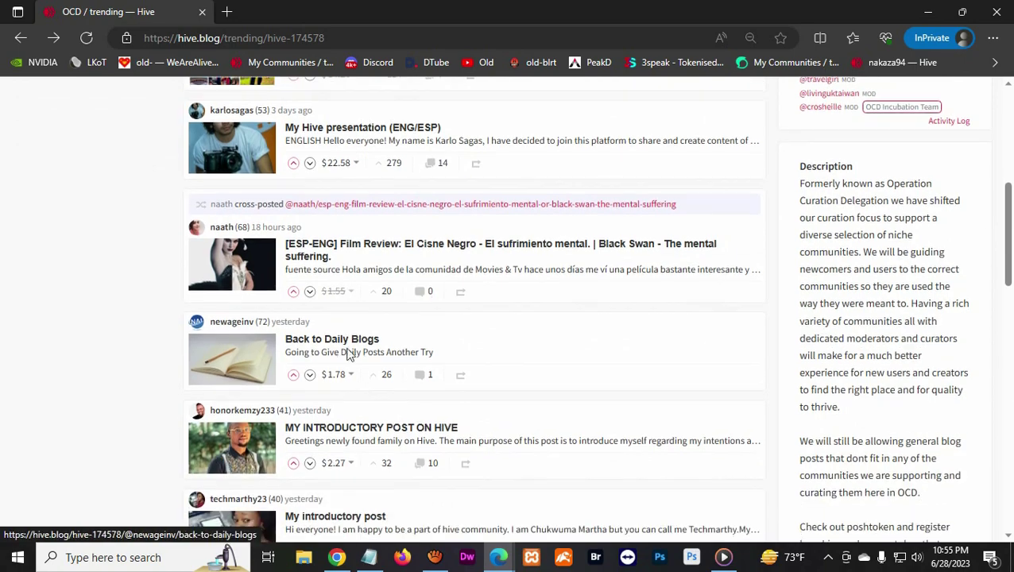
pyautogui.scroll(-2, 364, 362)
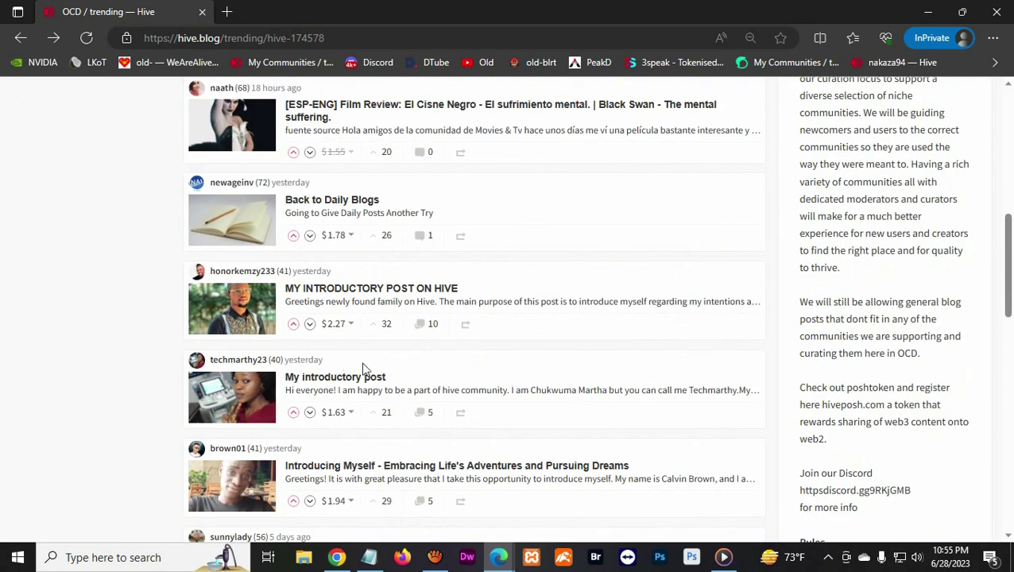
pyautogui.scroll(-2, 340, 329)
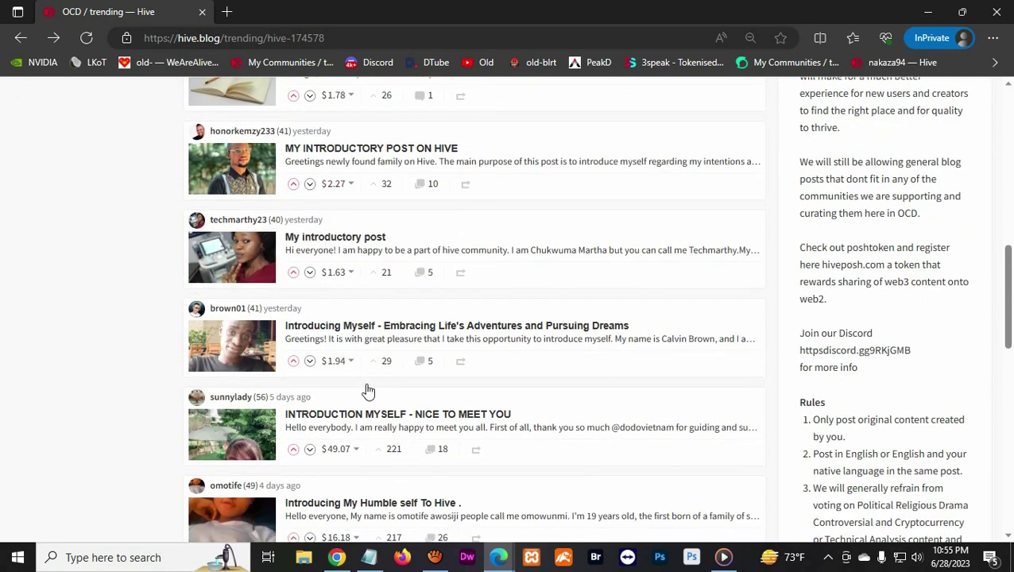
pyautogui.scroll(-3, 337, 397)
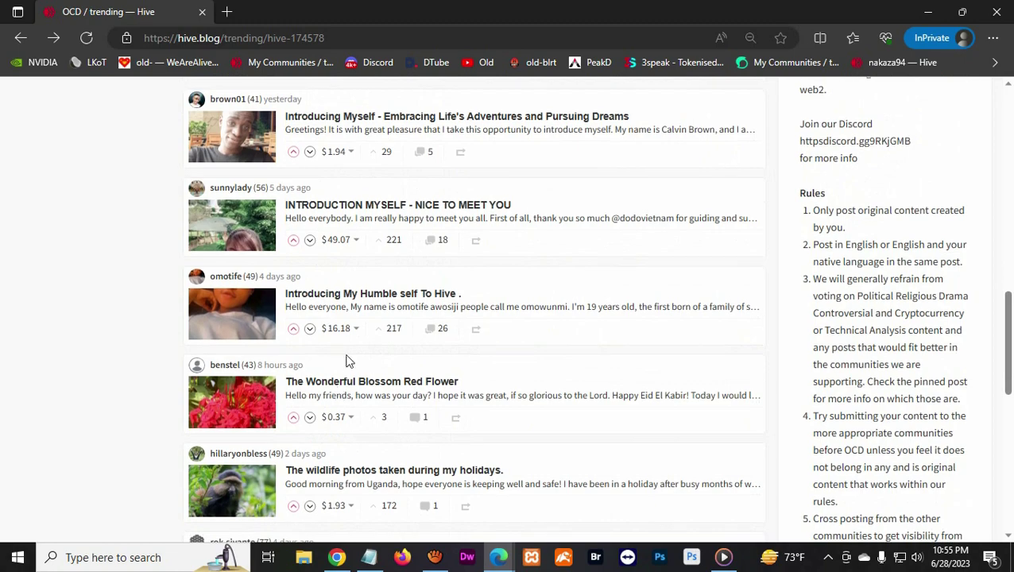
pyautogui.scroll(-3, 351, 389)
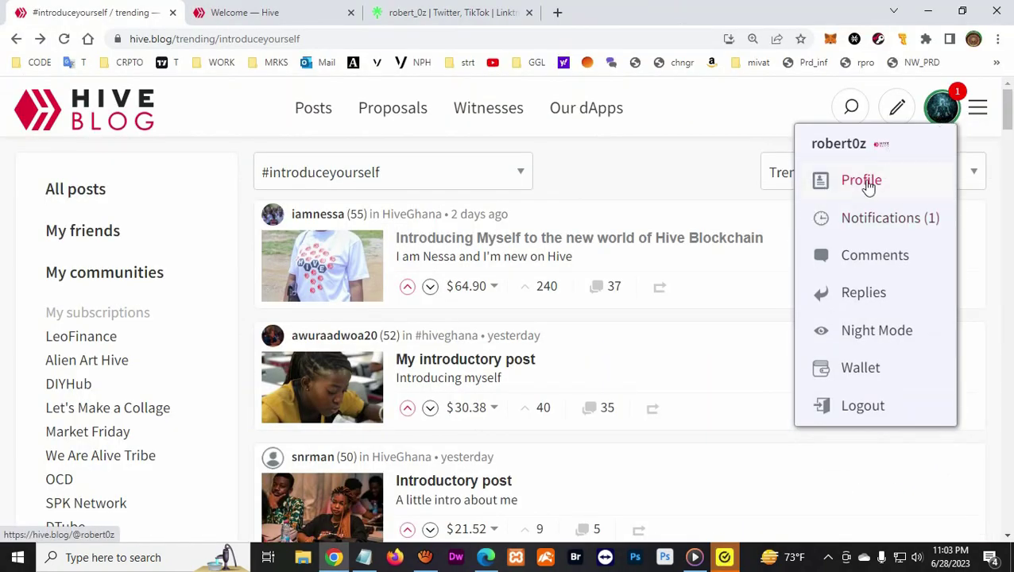
# Go from the profile to its Settings tab and scroll to Public Profile Settings
pyautogui.click(861, 180)
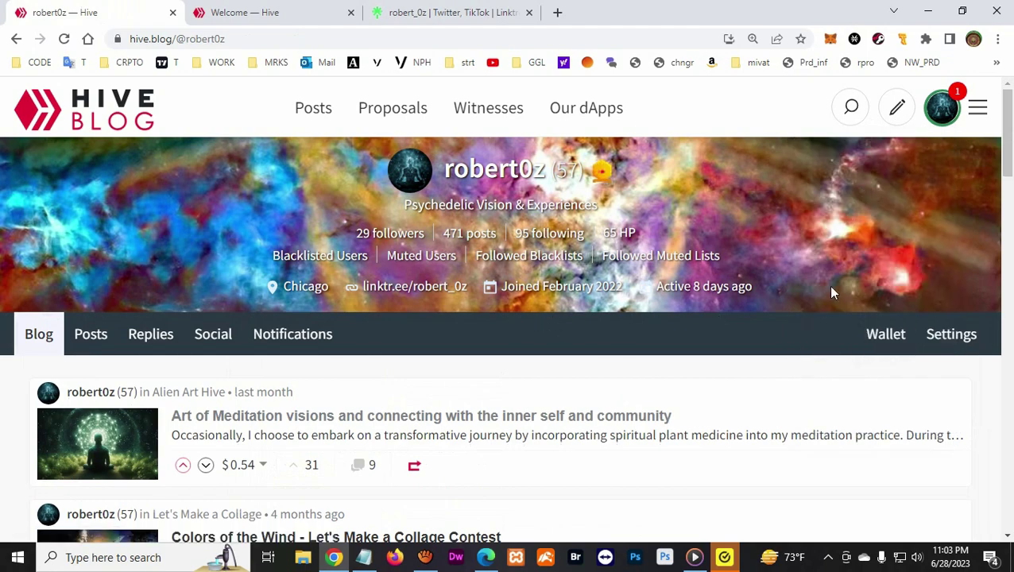
pyautogui.click(953, 346)
pyautogui.scroll(-3, 491, 362)
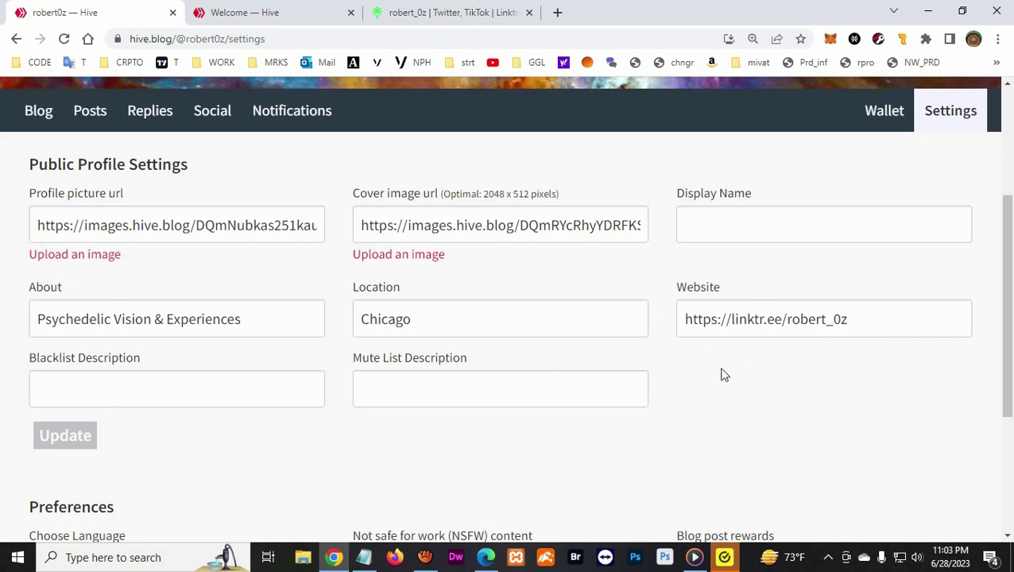
# Switch to the #introduceyourself tab in the other window and open the account's Wallet
pyautogui.scroll(-5, 722, 375)
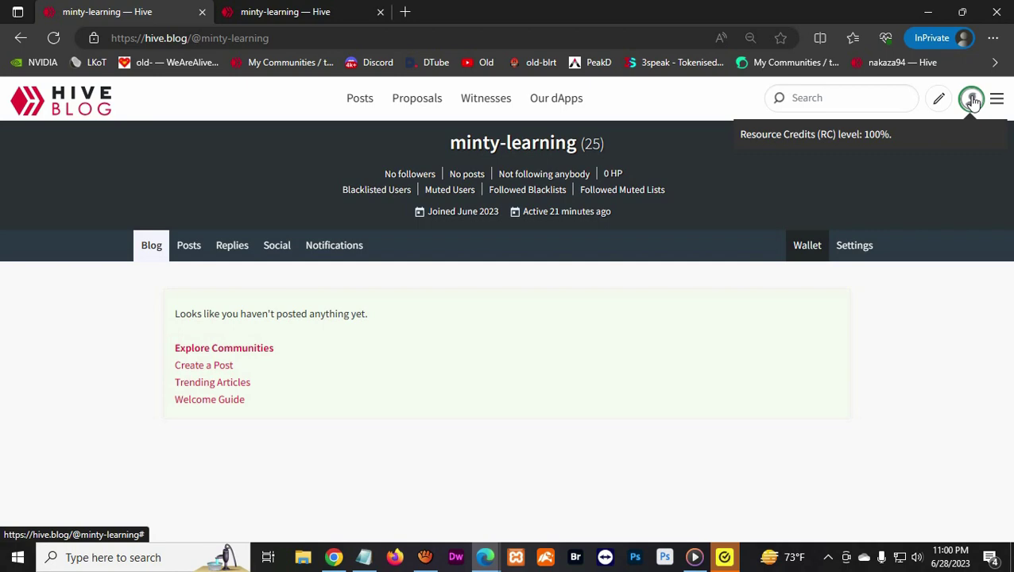
pyautogui.click(334, 556)
pyautogui.hotkey('ctrl', 'shift', 'Tab')
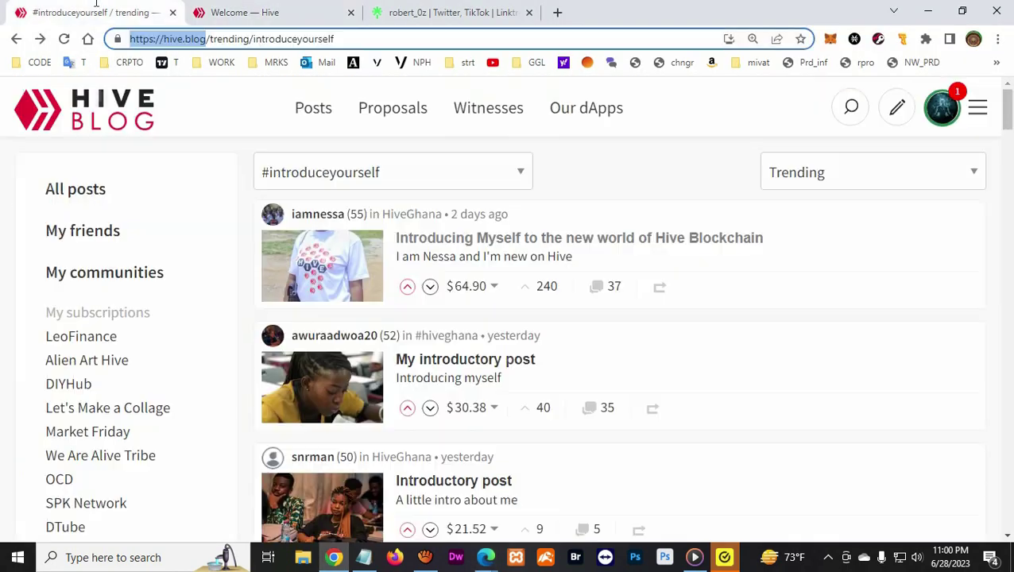
pyautogui.click(941, 104)
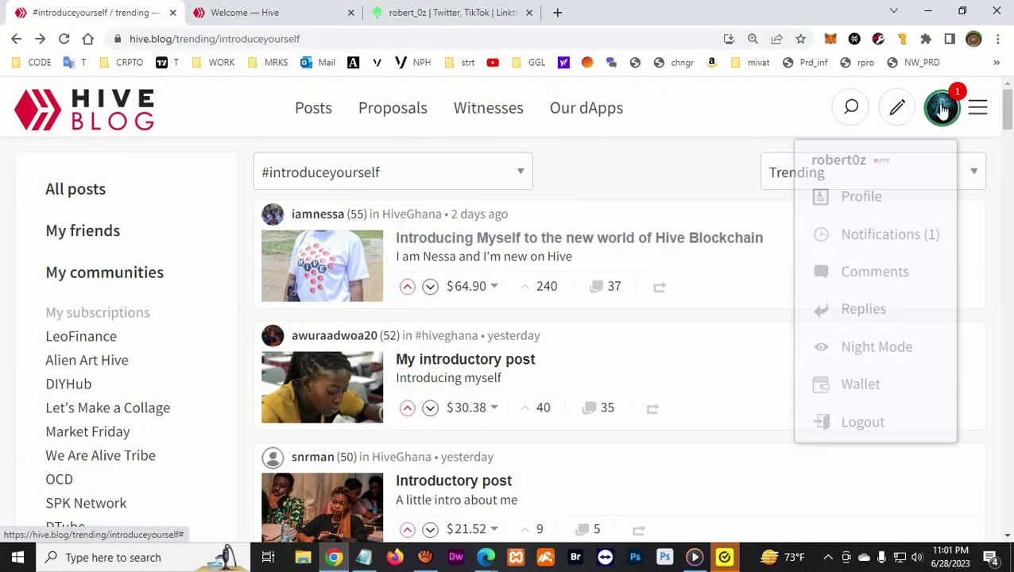
pyautogui.click(860, 373)
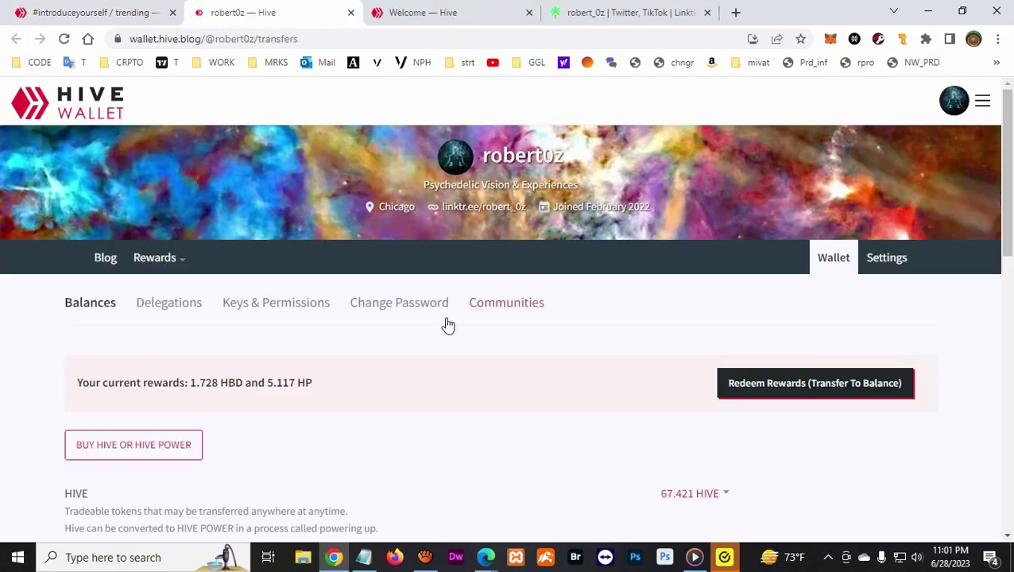
# View the wallet's Delegations list, showing one 8.02 HP delegation
pyautogui.scroll(-1, 396, 315)
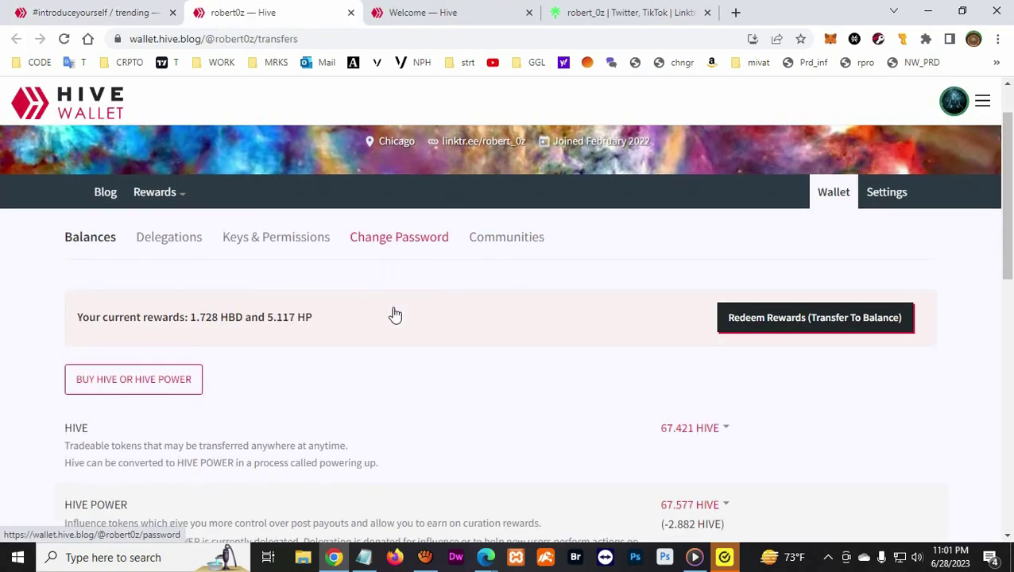
pyautogui.click(169, 229)
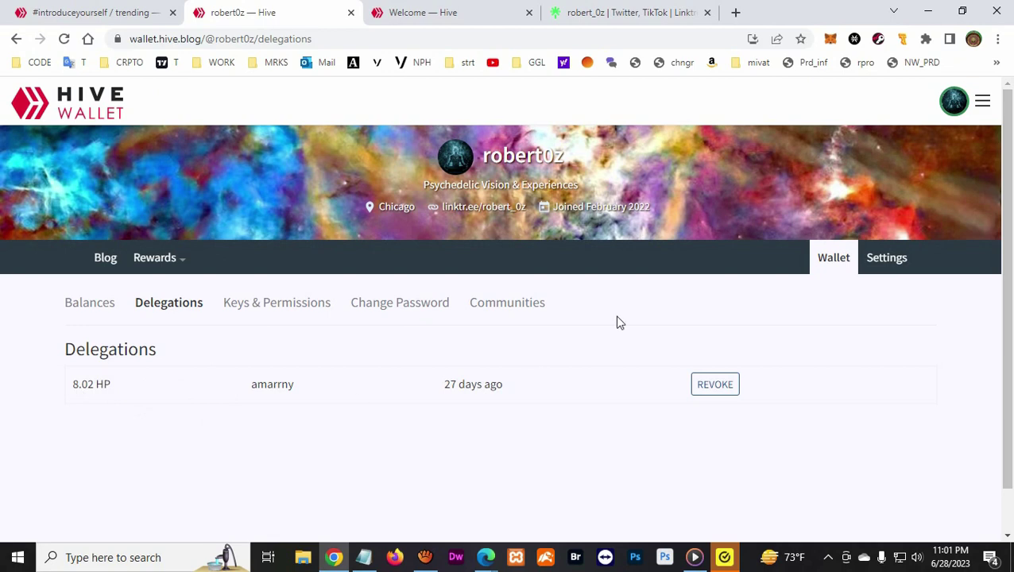
pyautogui.click(957, 104)
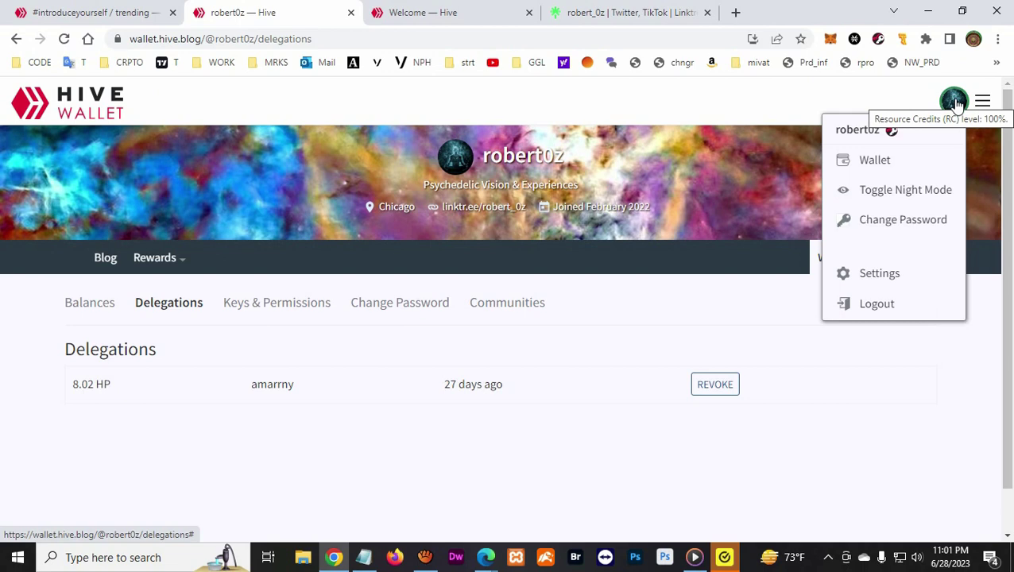
# Close the Hive Wallet account menu
pyautogui.click(957, 103)
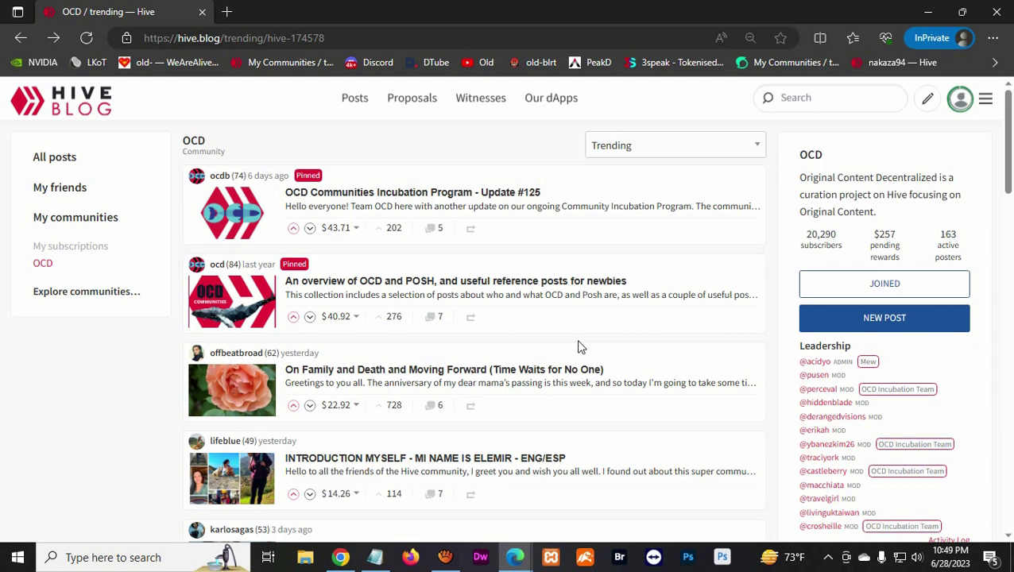
pyautogui.scroll(-4, 578, 347)
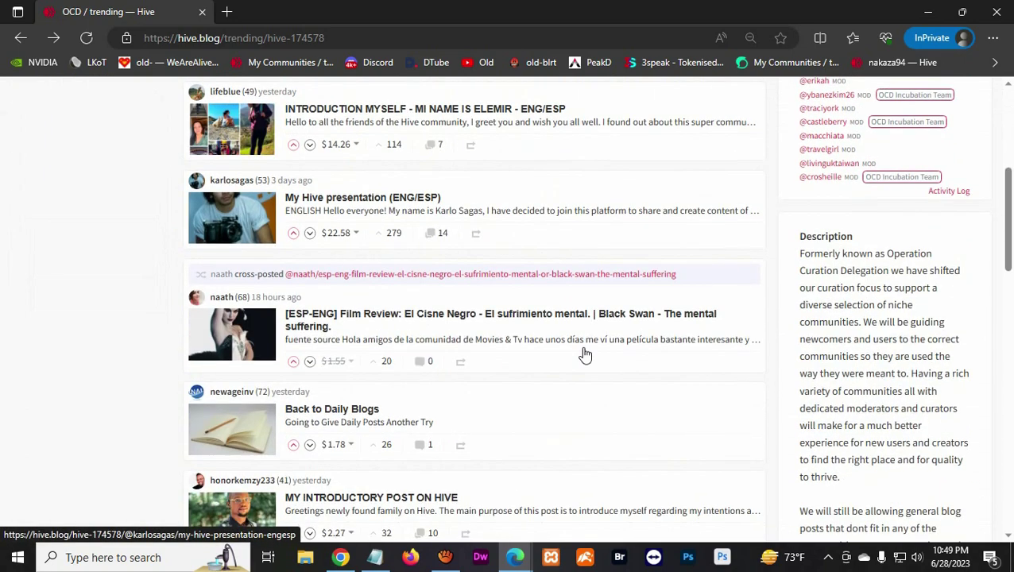
pyautogui.scroll(-2, 585, 355)
pyautogui.scroll(-1, 365, 350)
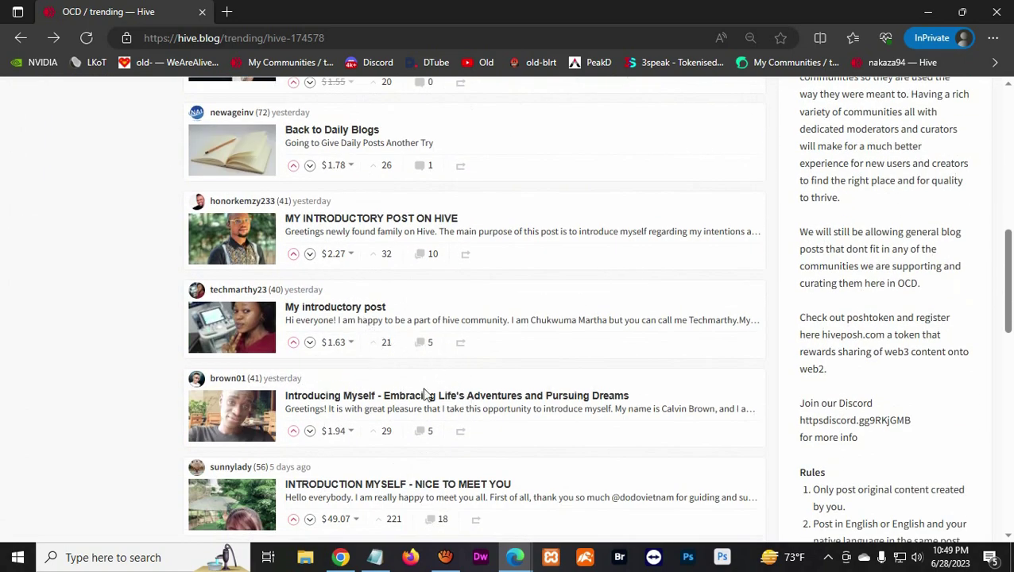
pyautogui.scroll(-4, 425, 394)
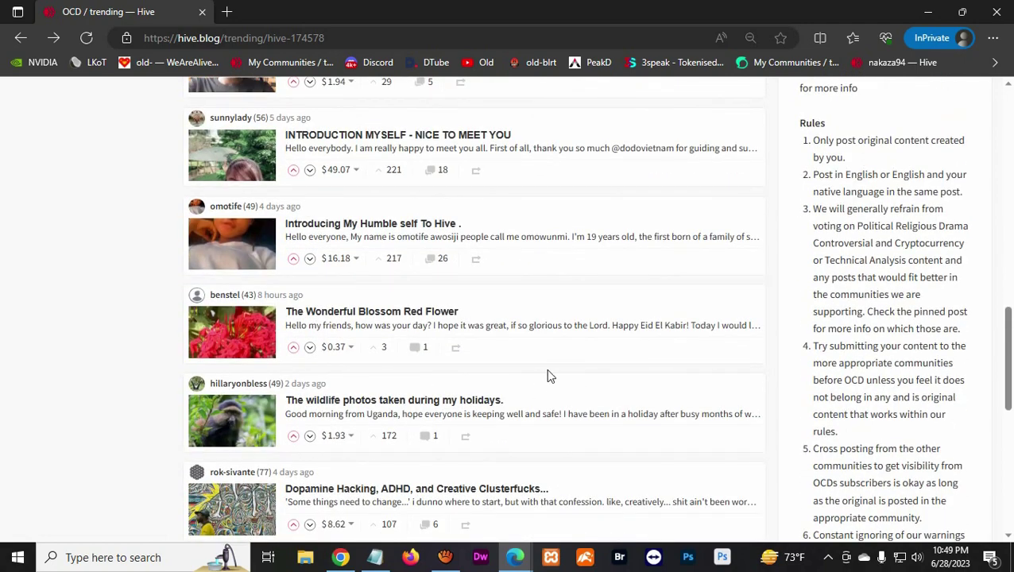